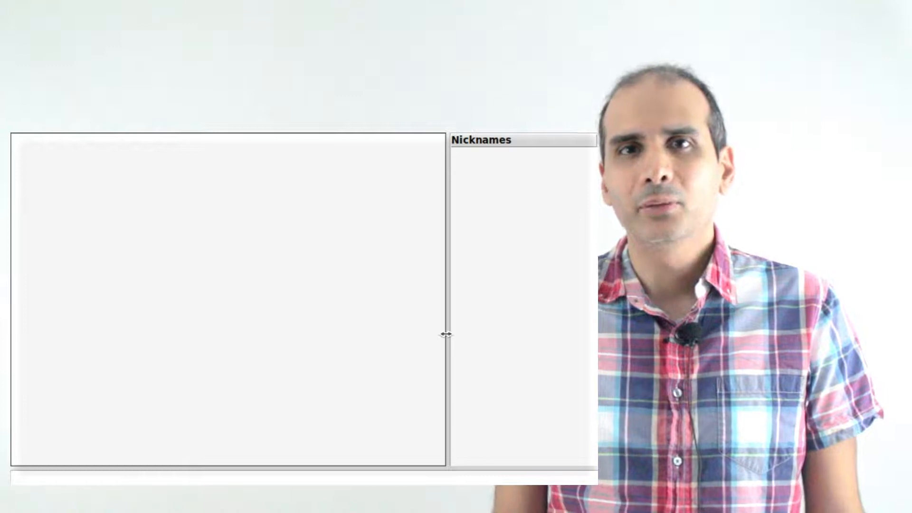
drag(446, 334, 222, 309)
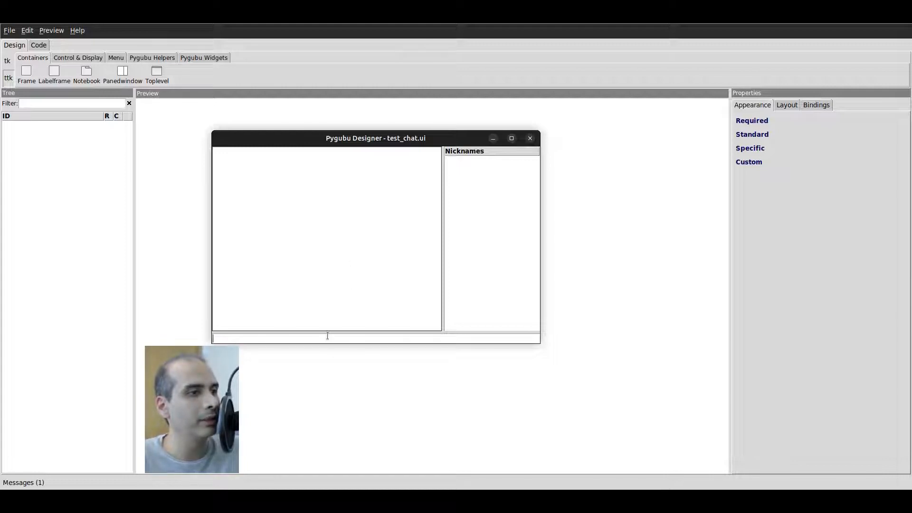
Test the chat preview's message entry with "Hi, how are you?", clear the text, and close the preview window.
text(Hi, how a)
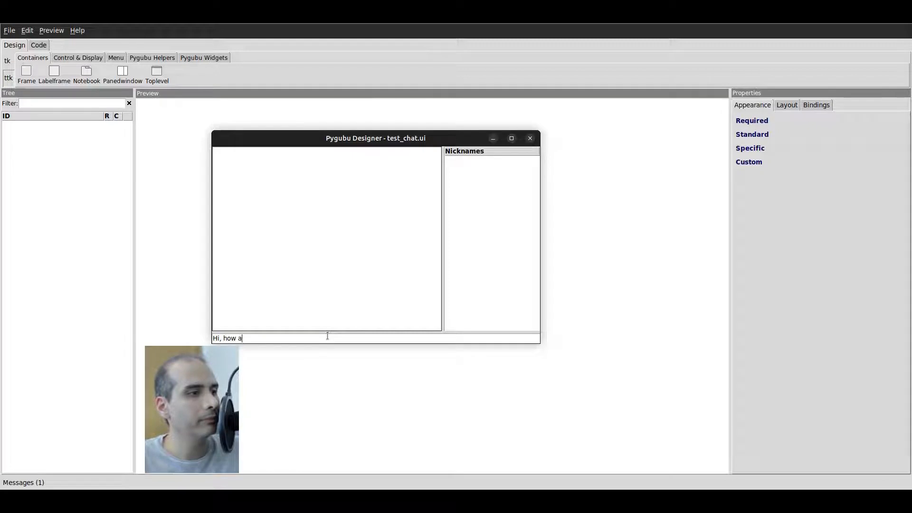
text(re you?)
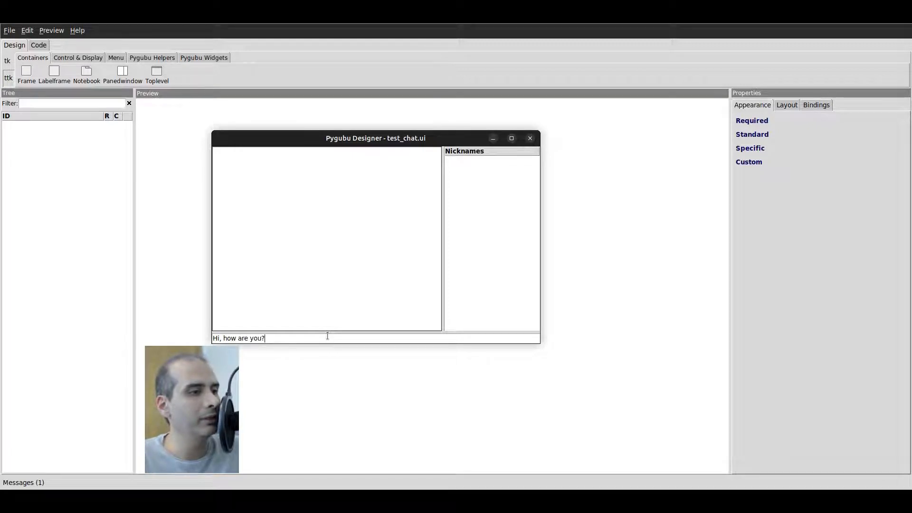
click(312, 216)
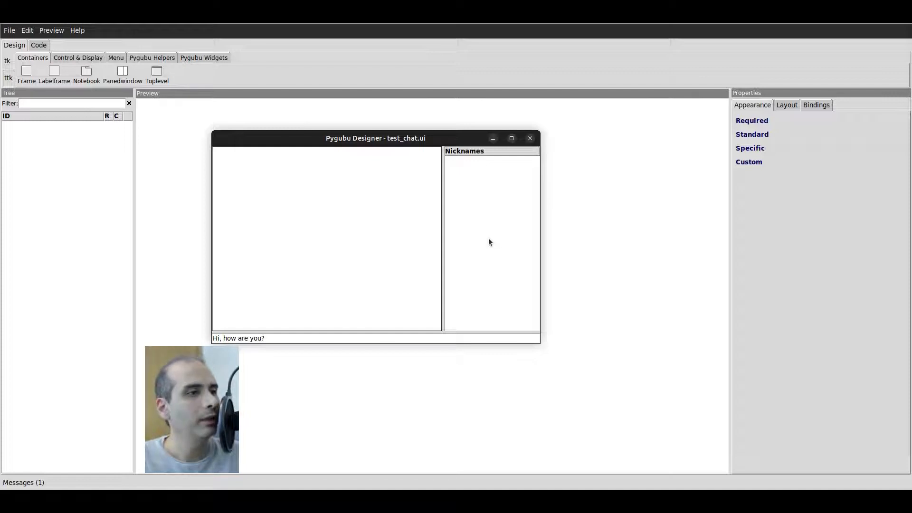
drag(298, 336, 94, 336)
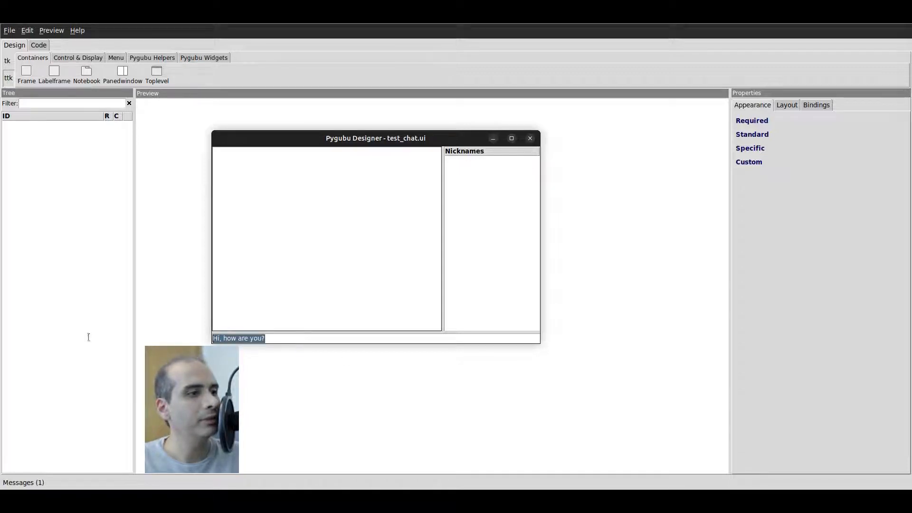
key(BackSpace)
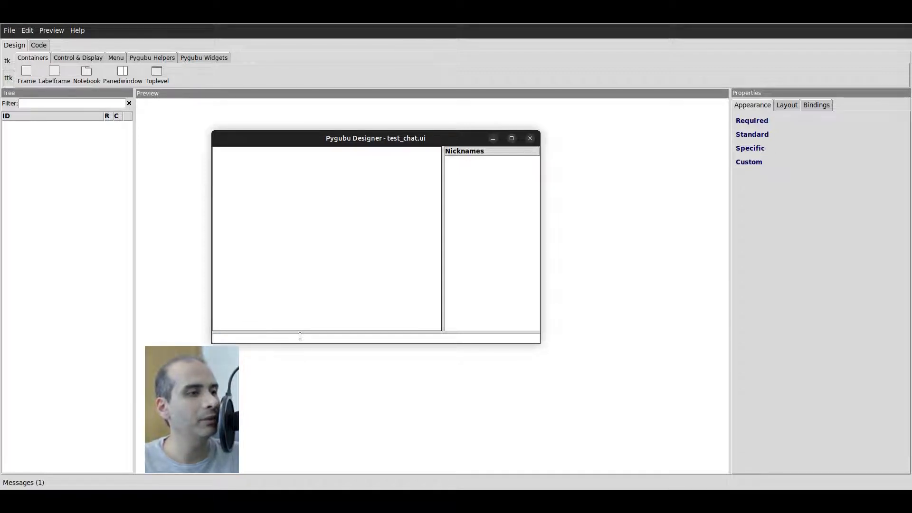
click(359, 284)
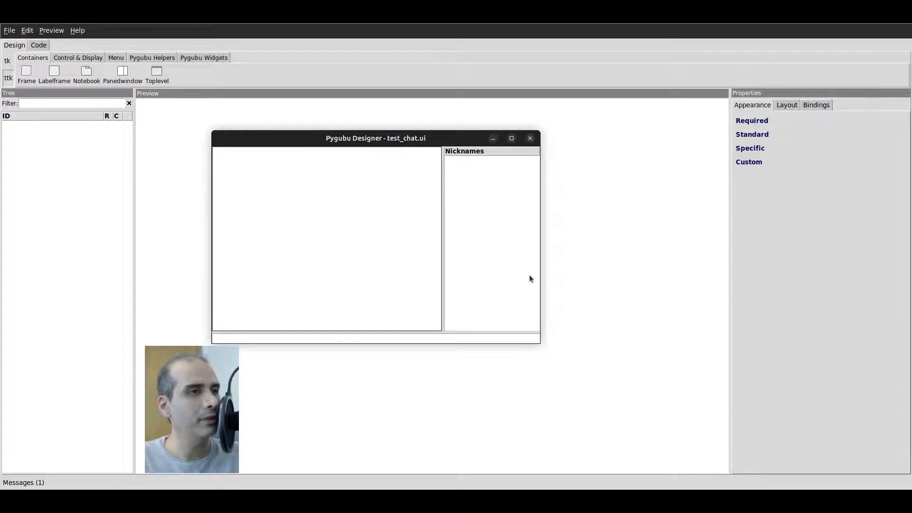
click(533, 138)
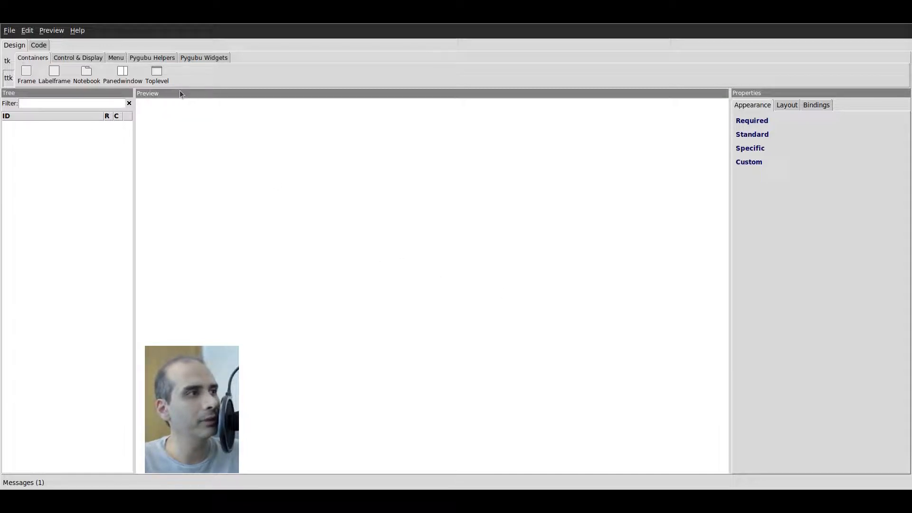
Add a Toplevel window to the empty design and place a ttk Frame inside it.
click(161, 82)
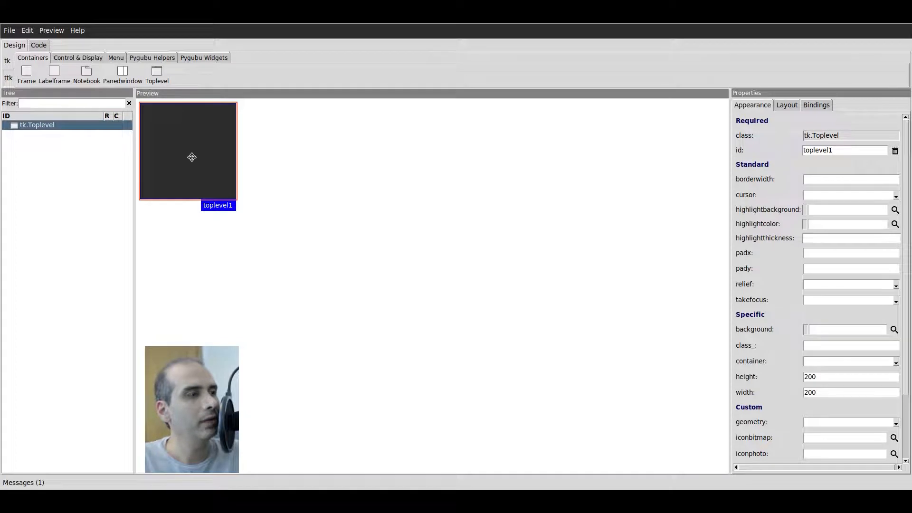
click(25, 75)
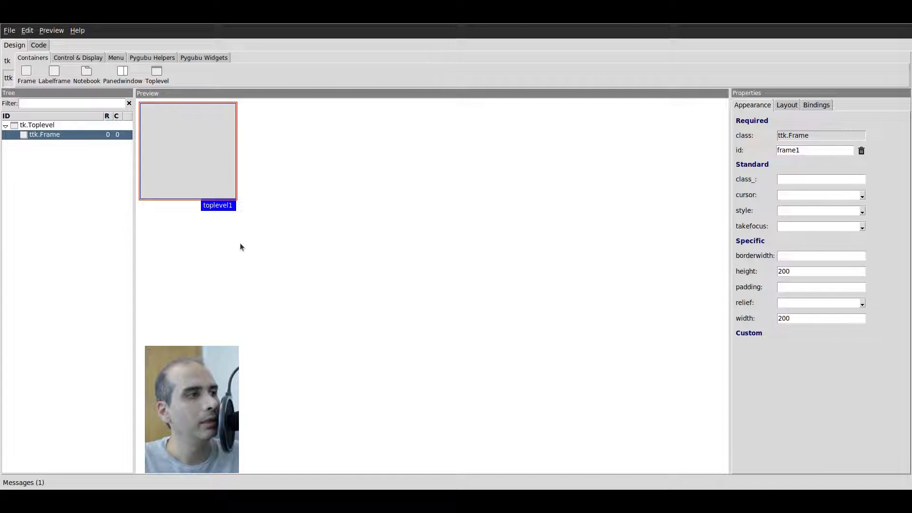
Inspect the Toplevel and its Frame in turn, and enlarge the Toplevel preview to check how the Frame resizes.
click(48, 127)
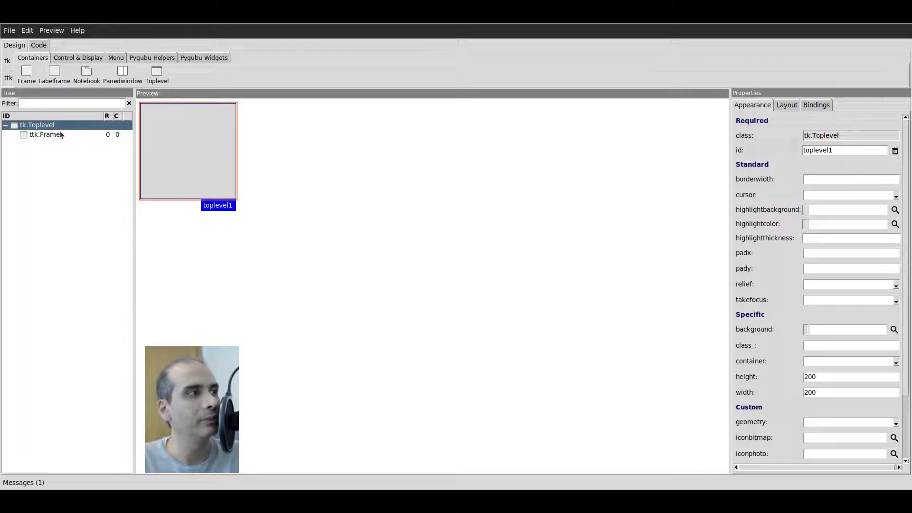
click(64, 137)
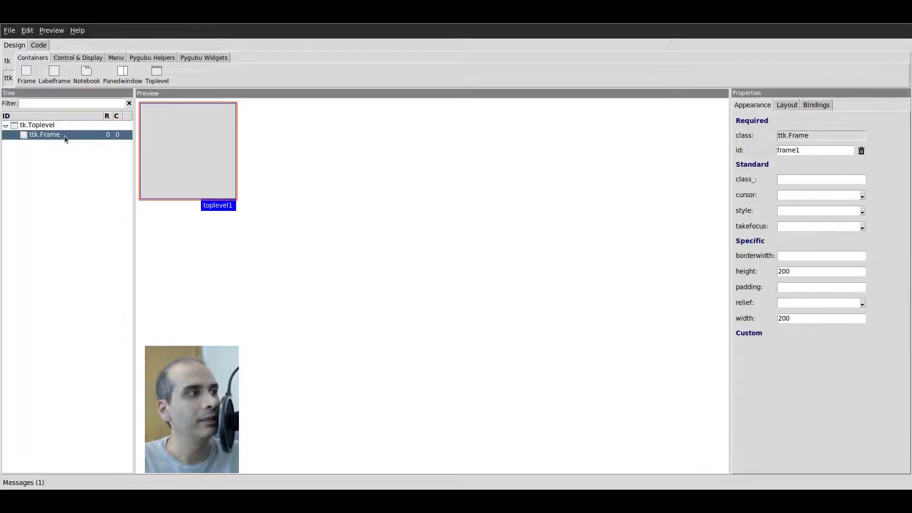
click(37, 126)
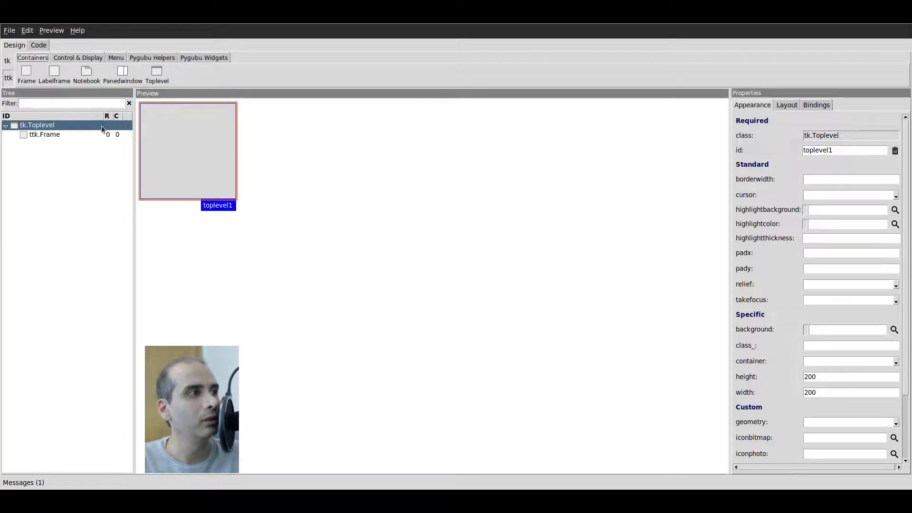
click(72, 127)
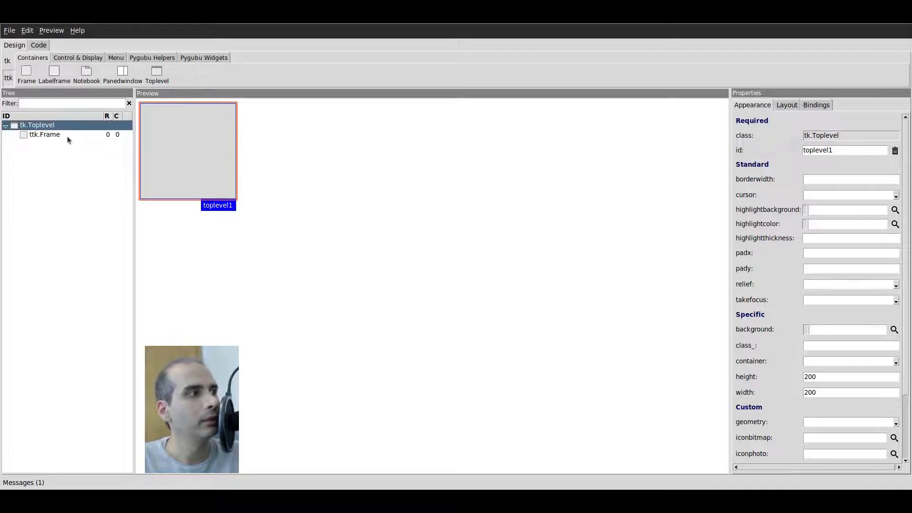
click(61, 135)
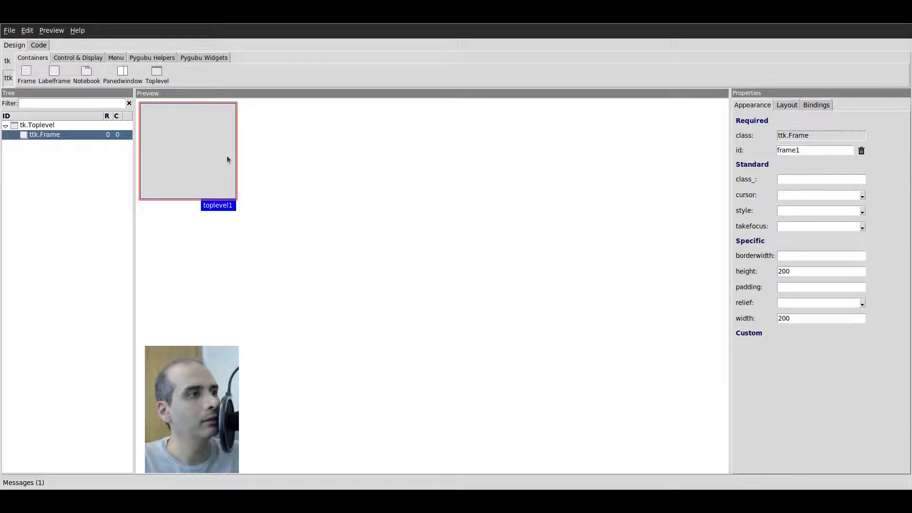
drag(233, 207, 354, 308)
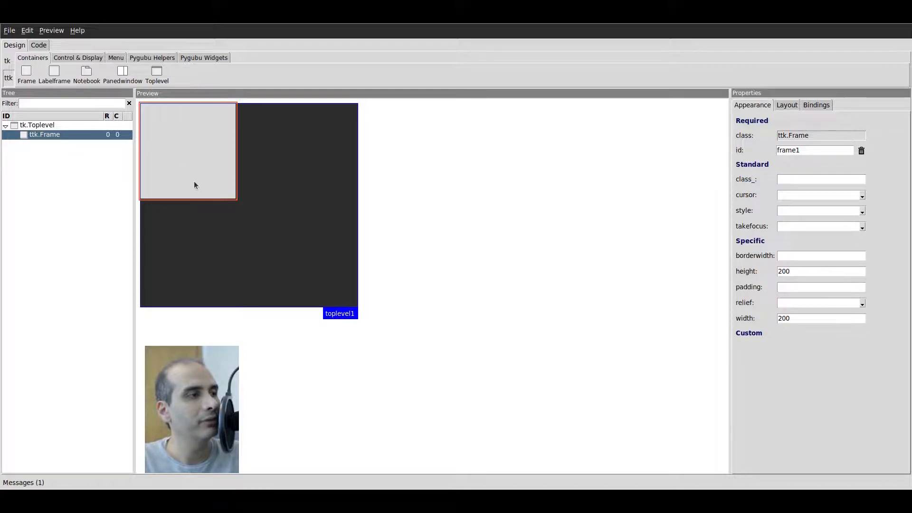
Check the preferred layout manager in the Pygubu preferences.
click(28, 30)
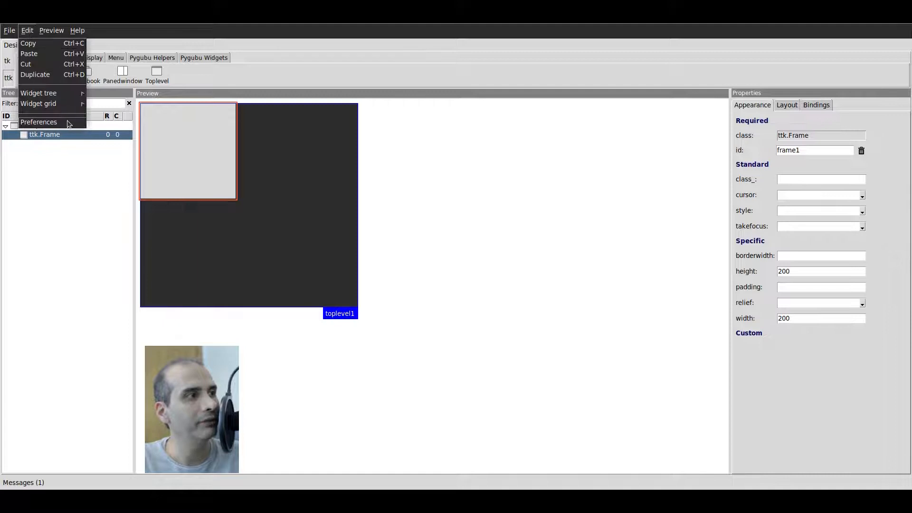
click(39, 122)
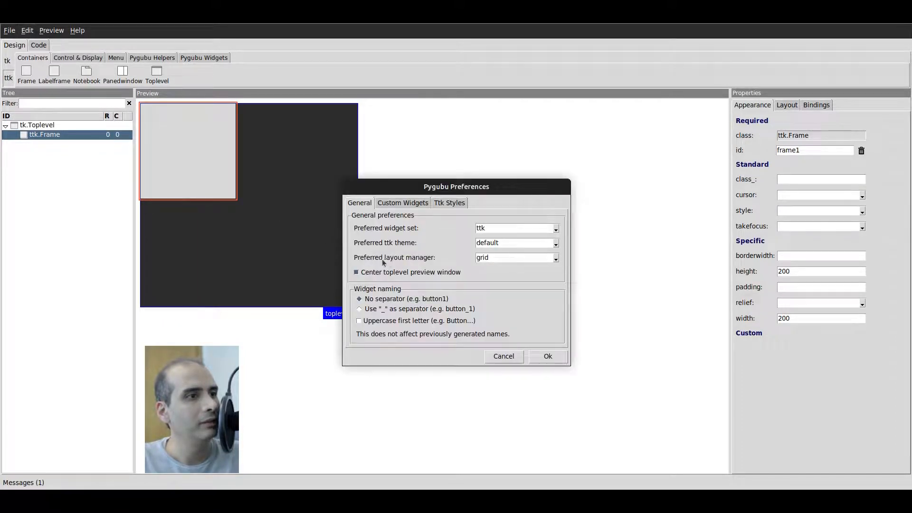
click(504, 257)
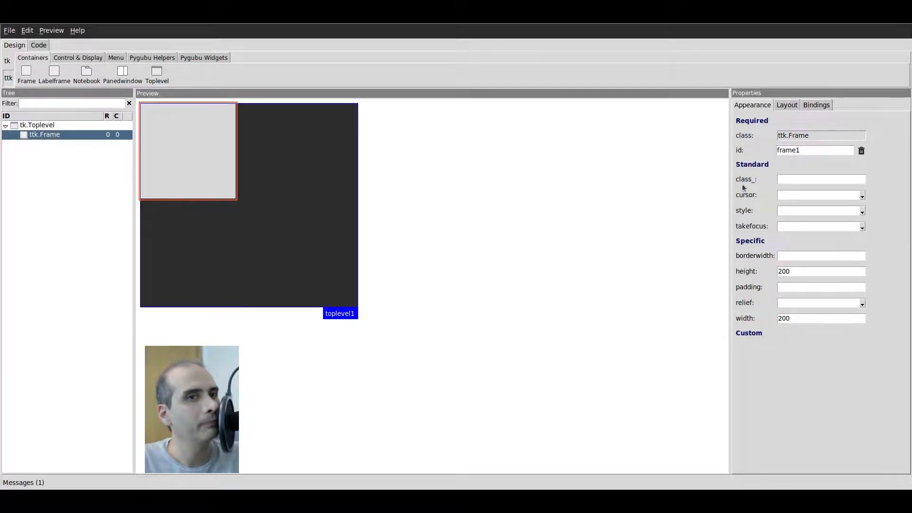
Set the Frame's grid sticky option to nsew and enlarge the Toplevel preview to test it.
click(786, 105)
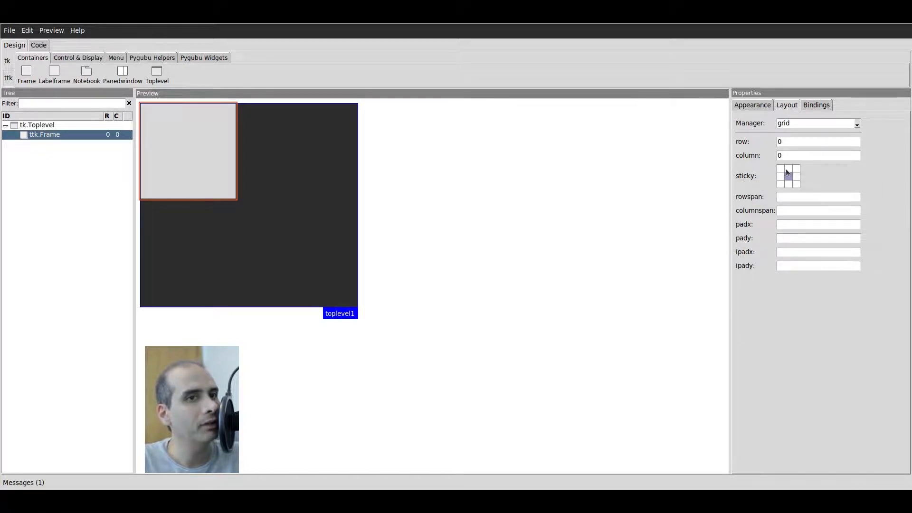
drag(780, 167, 798, 187)
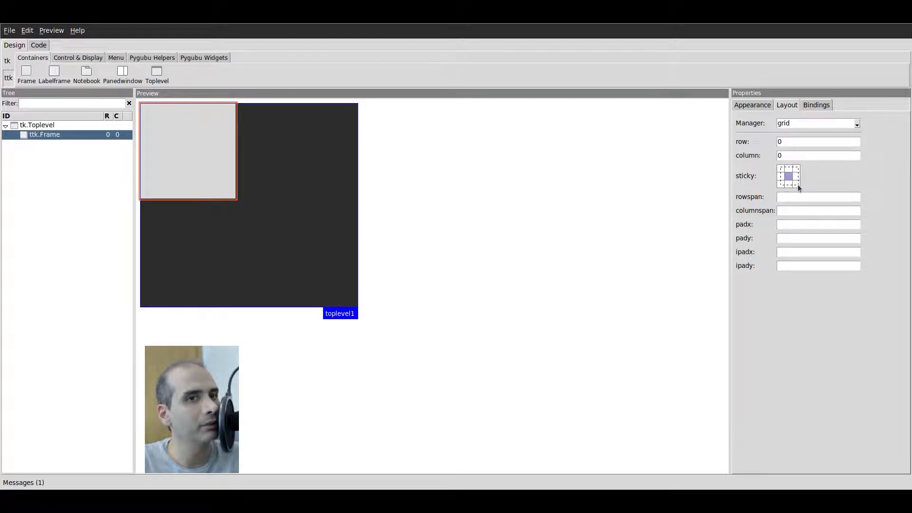
drag(797, 185, 797, 185)
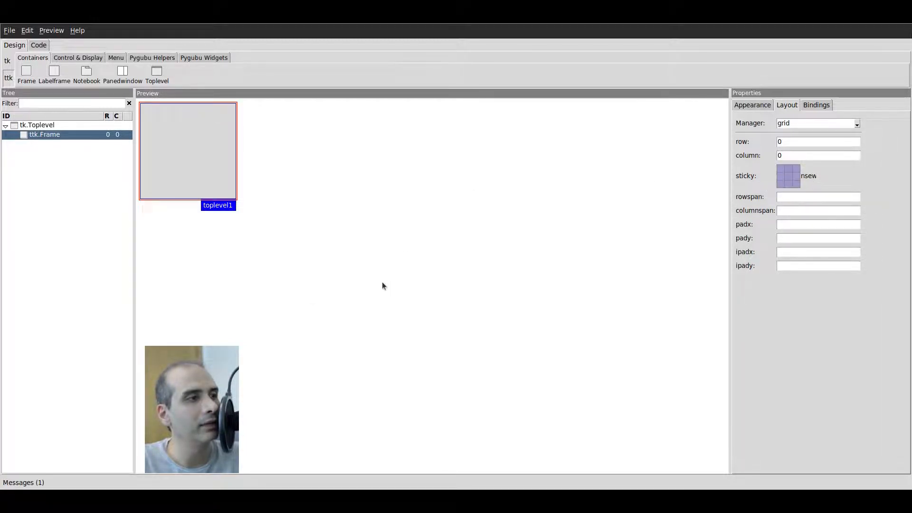
drag(230, 205, 311, 273)
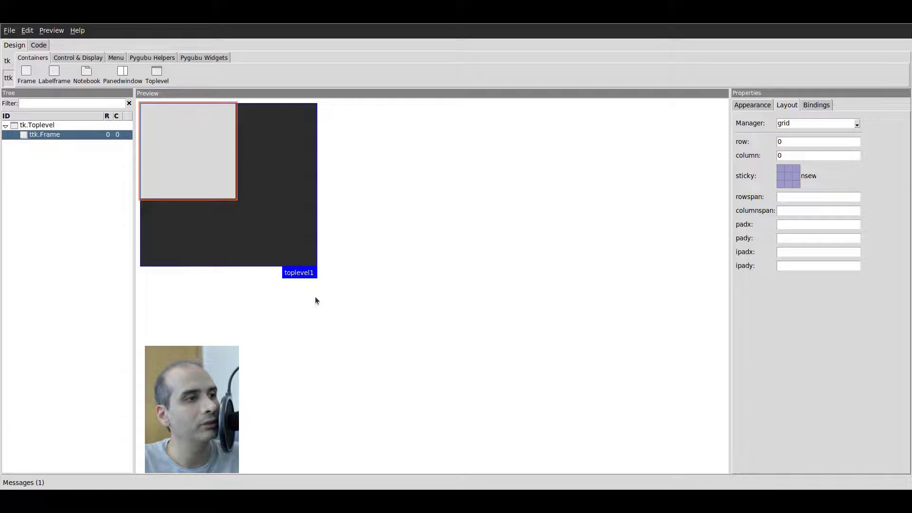
drag(301, 271, 400, 312)
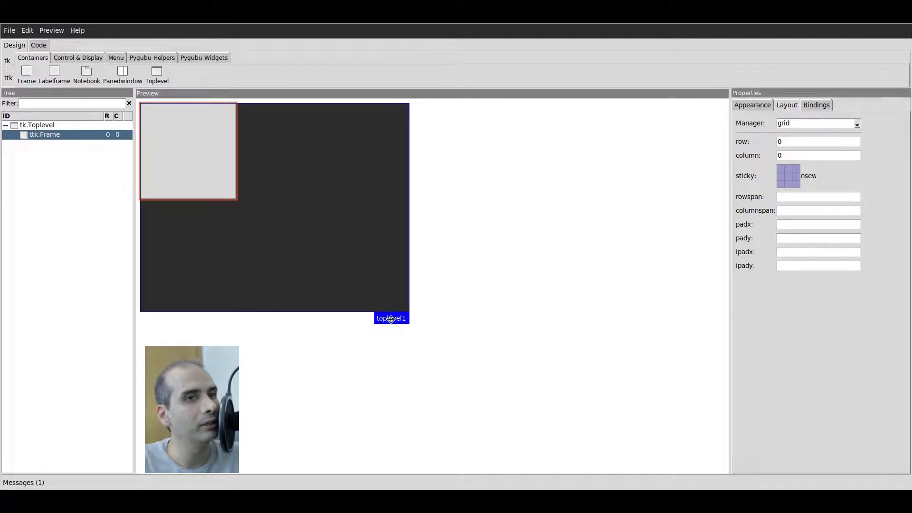
Set the weight of row 0 to 1 in the Toplevel's grid container options.
click(58, 127)
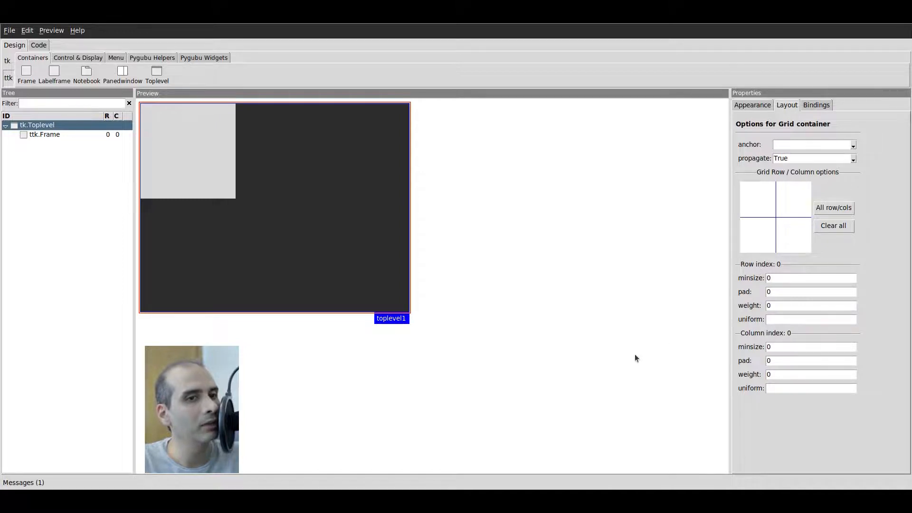
click(61, 137)
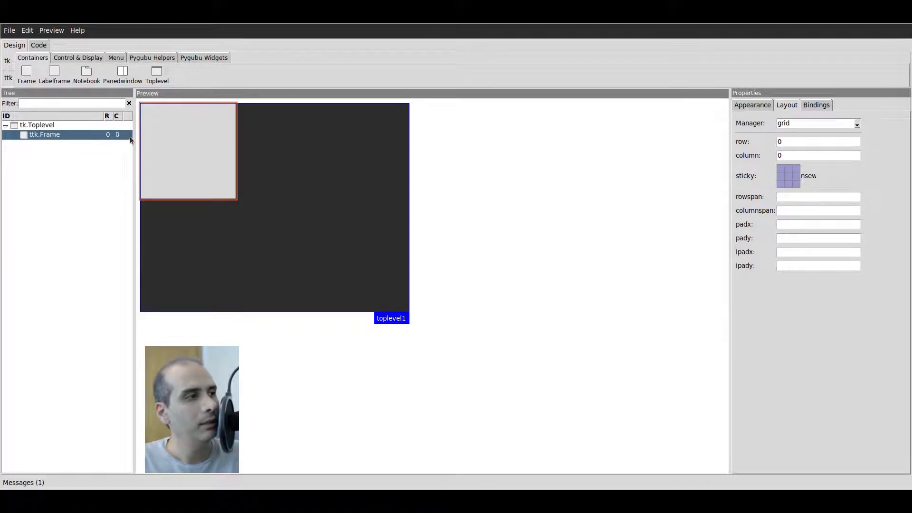
click(50, 124)
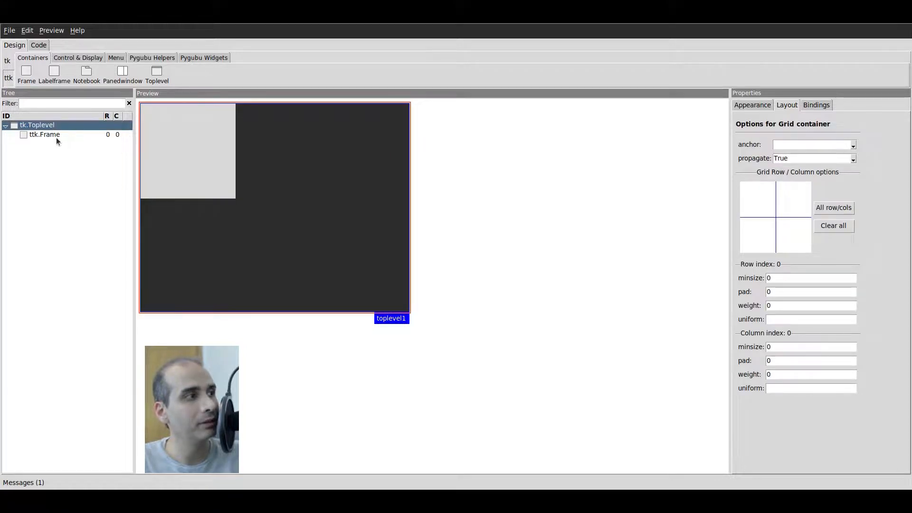
click(56, 135)
click(65, 126)
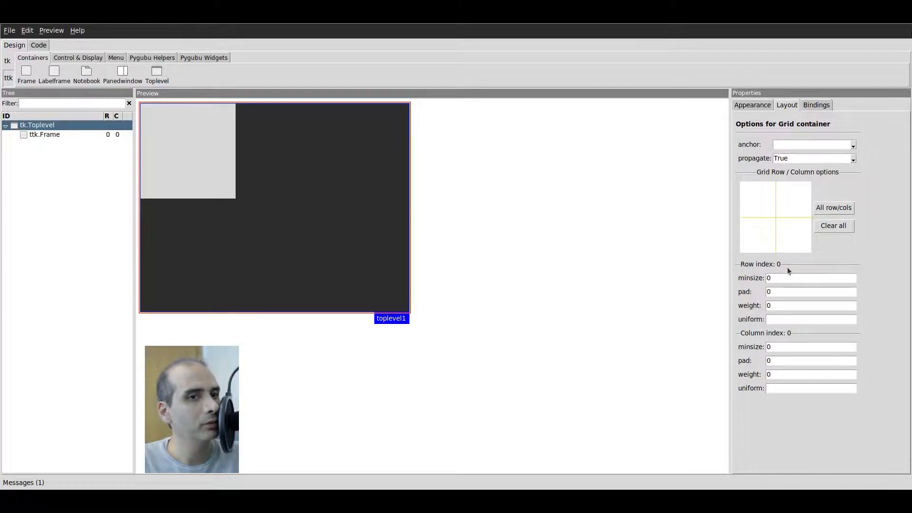
double_click(775, 306)
text(1)
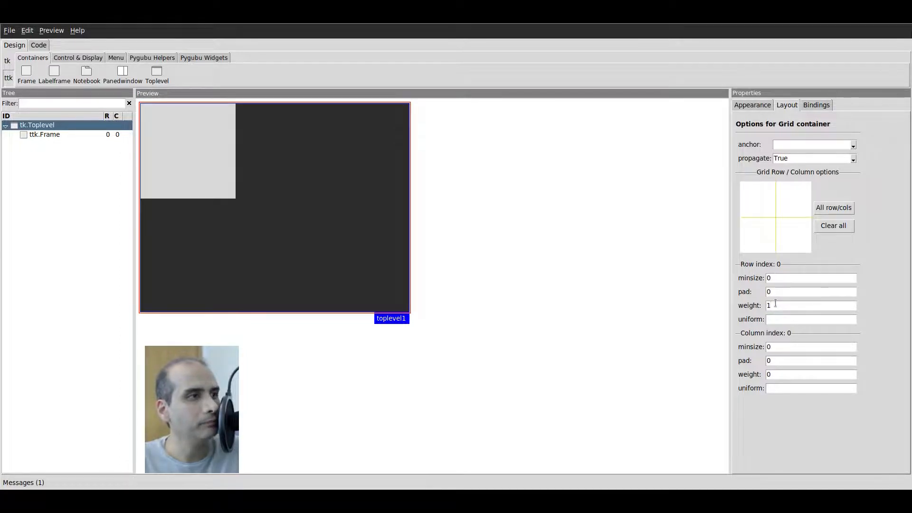
key(Return)
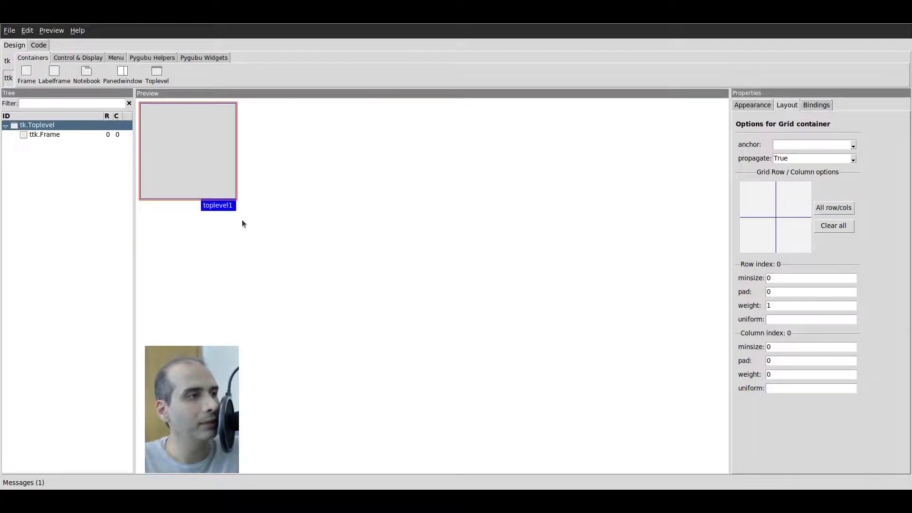
Enlarge the Toplevel preview in both directions and select the Frame to check how it stretches with the row weight.
drag(225, 205, 383, 354)
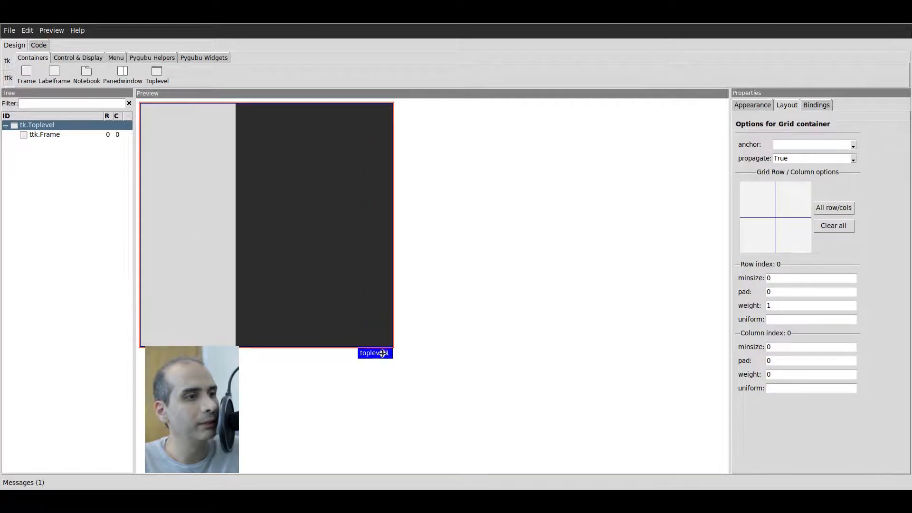
drag(382, 354, 527, 331)
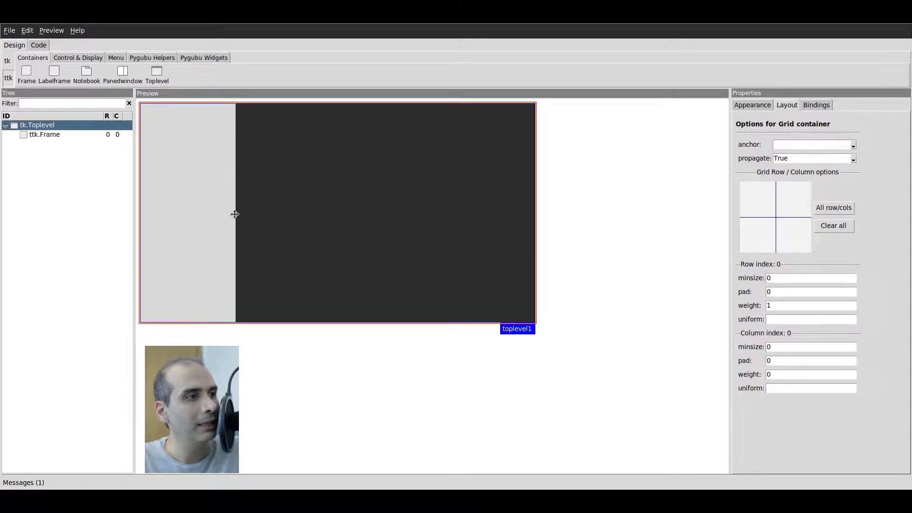
click(211, 185)
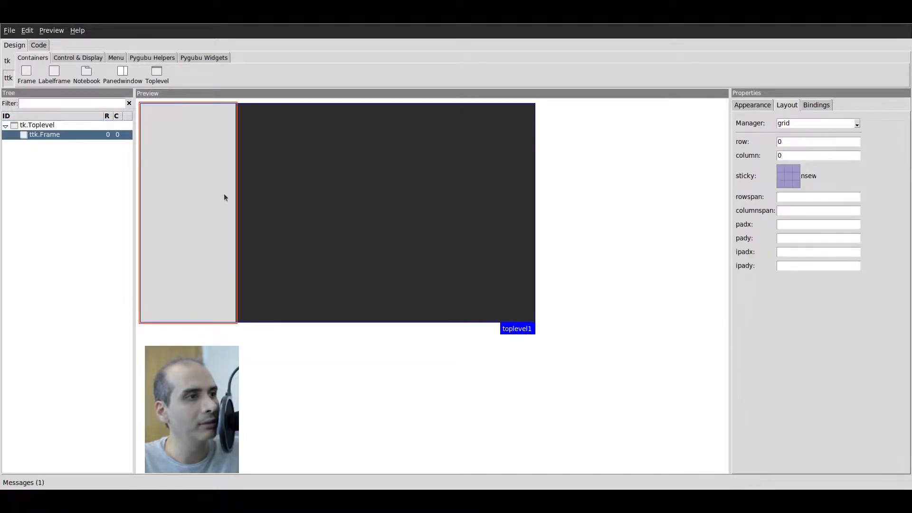
Set the weight of column 0 to 1 in the Toplevel's grid container options.
click(59, 126)
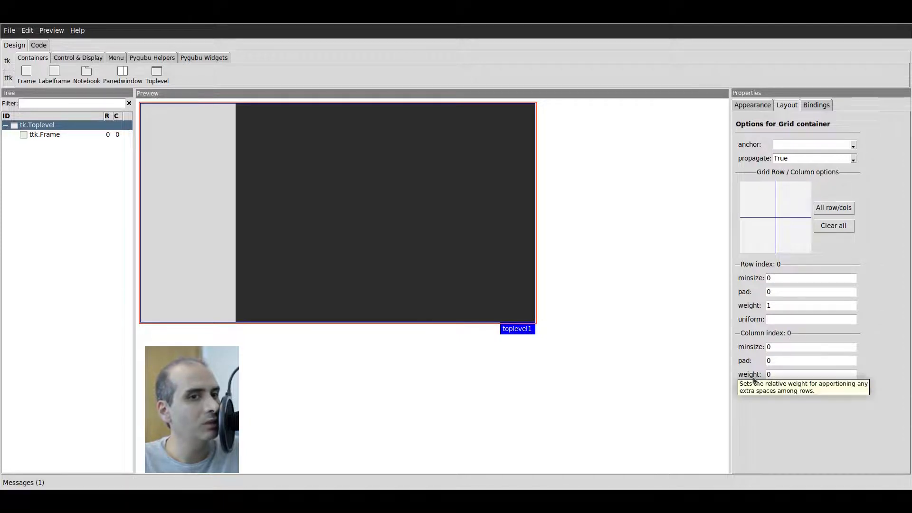
key(BackSpace)
text(1)
key(Return)
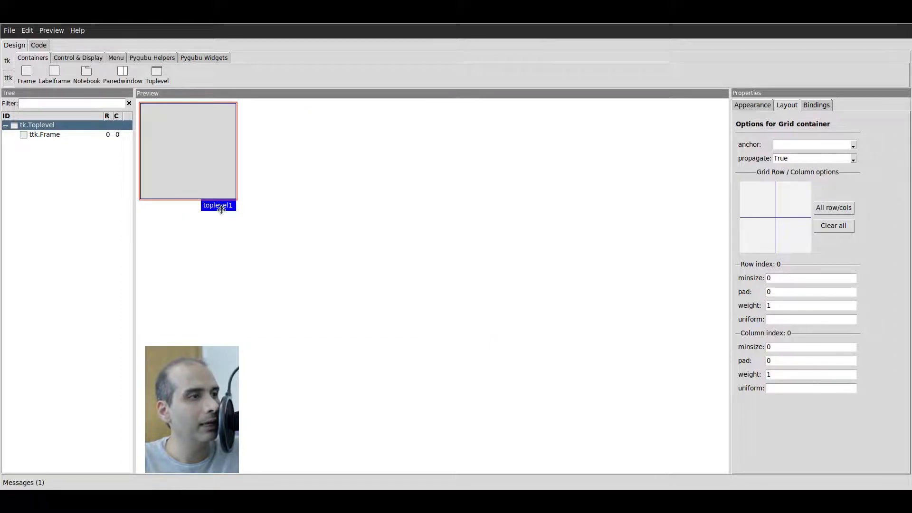
Enlarge the Toplevel preview, clear the Frame's sticky option, and enlarge the preview again to compare how the Frame behaves.
drag(230, 209, 290, 278)
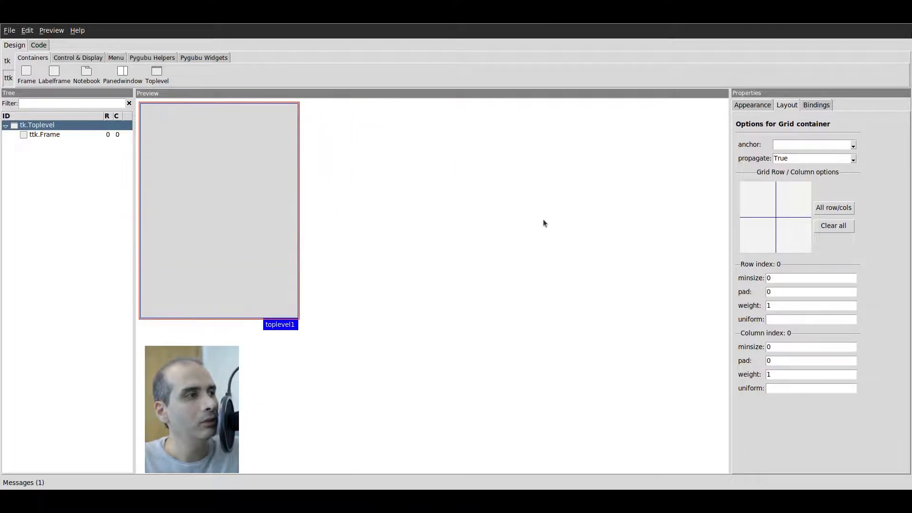
click(55, 136)
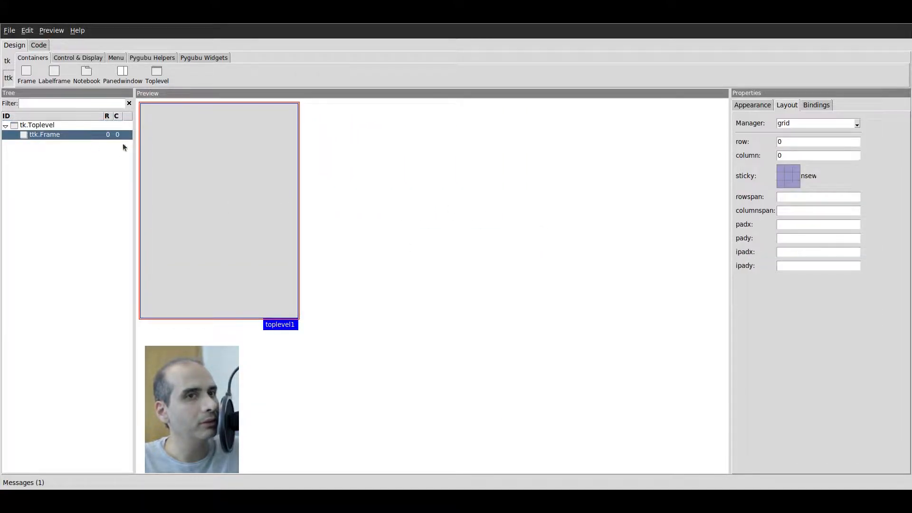
click(789, 176)
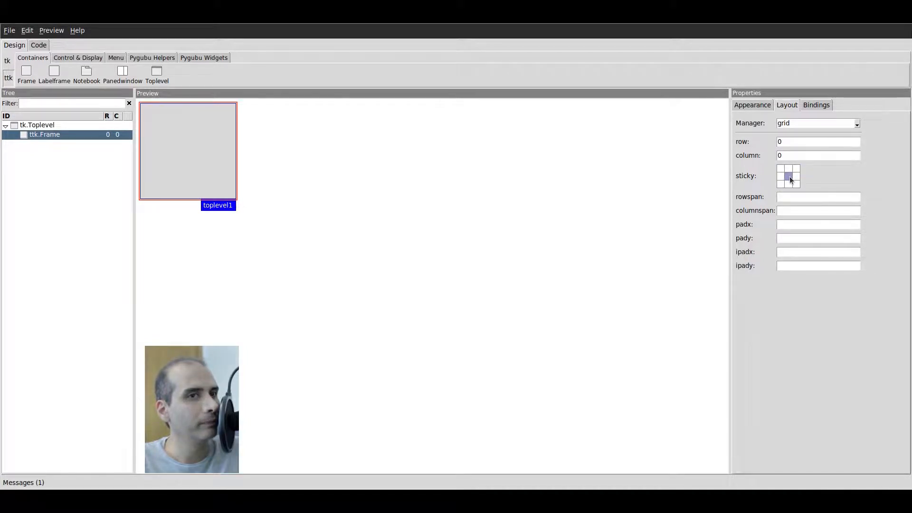
drag(225, 206, 539, 388)
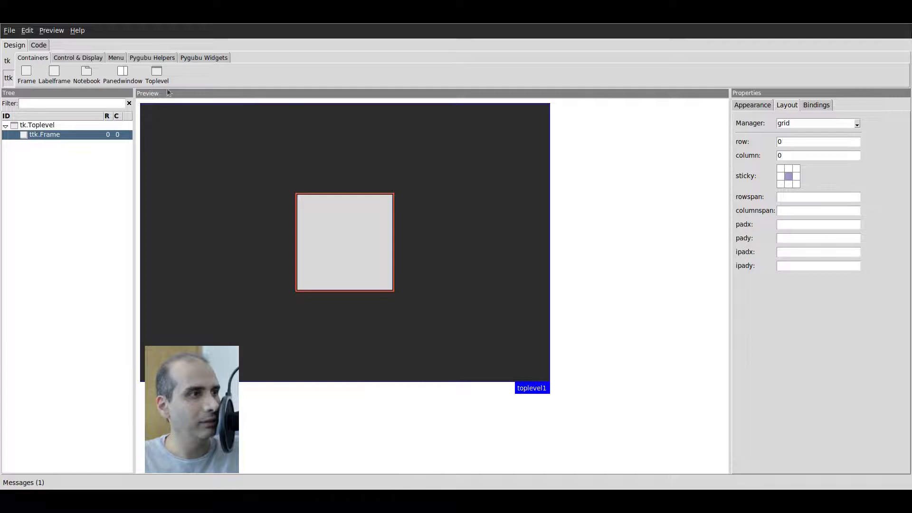
Set the Frame's sticky option back to nsew and enlarge the Toplevel preview to test it.
click(796, 184)
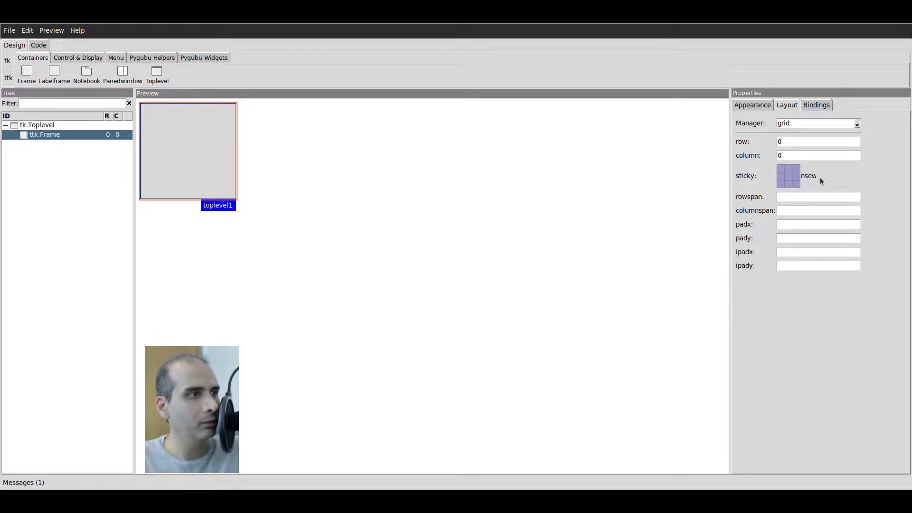
drag(223, 208, 399, 330)
Add a ttk Panedwindow to the Toplevel, and move it into the Frame by cutting and pasting it.
click(68, 127)
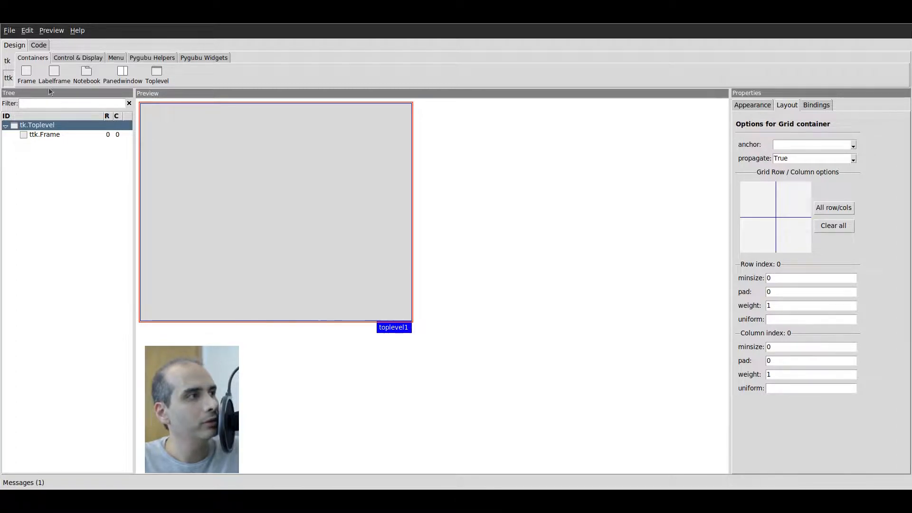
click(122, 73)
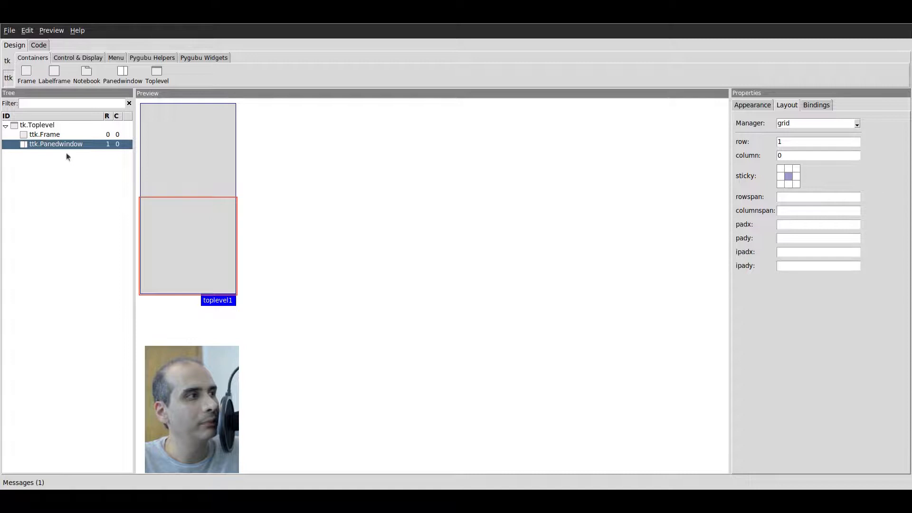
right_click(57, 144)
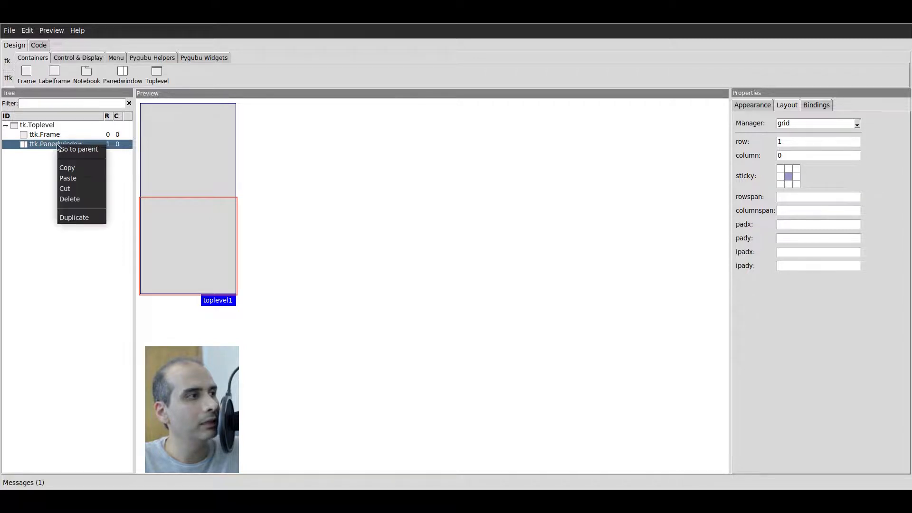
click(73, 190)
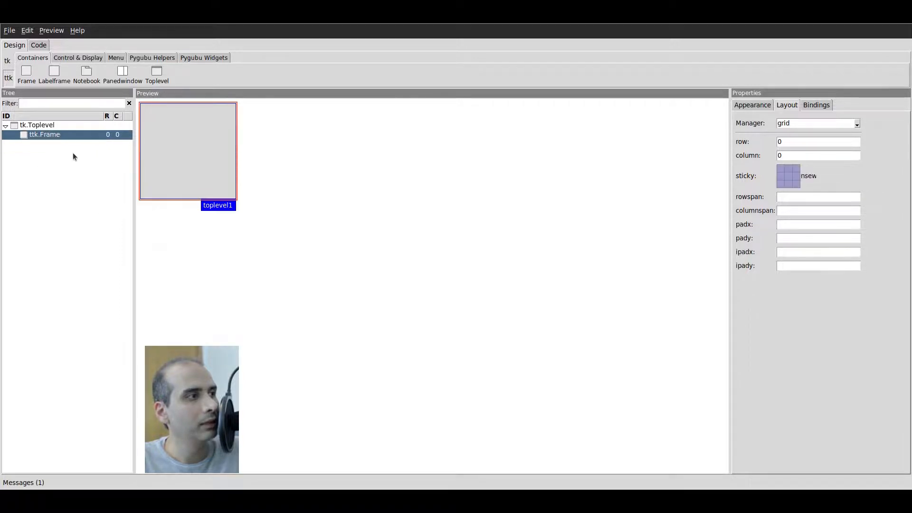
right_click(53, 136)
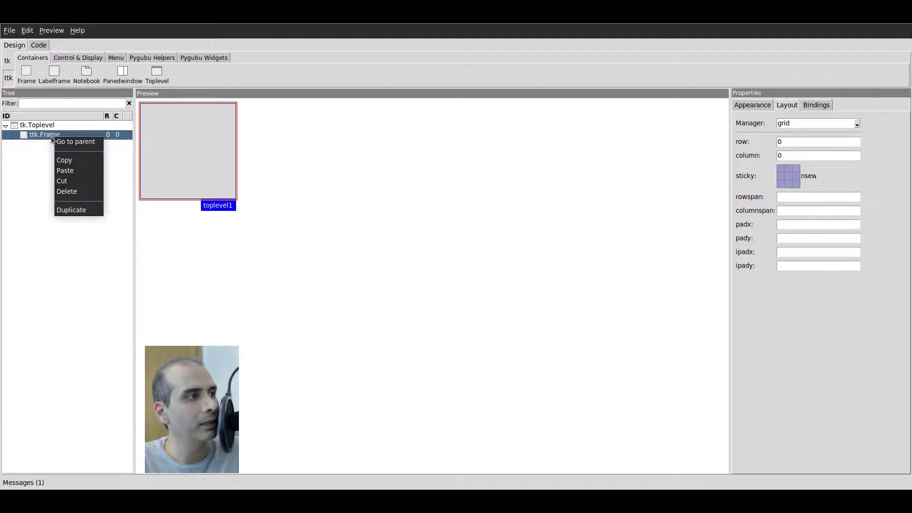
click(80, 171)
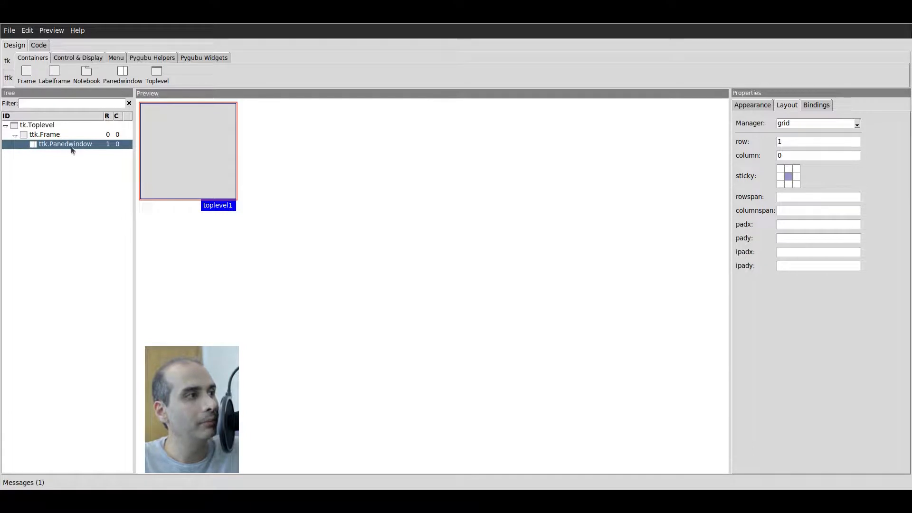
Check the Frame and its nested Panedwindow in the widget tree, and delete the Panedwindow.
click(51, 134)
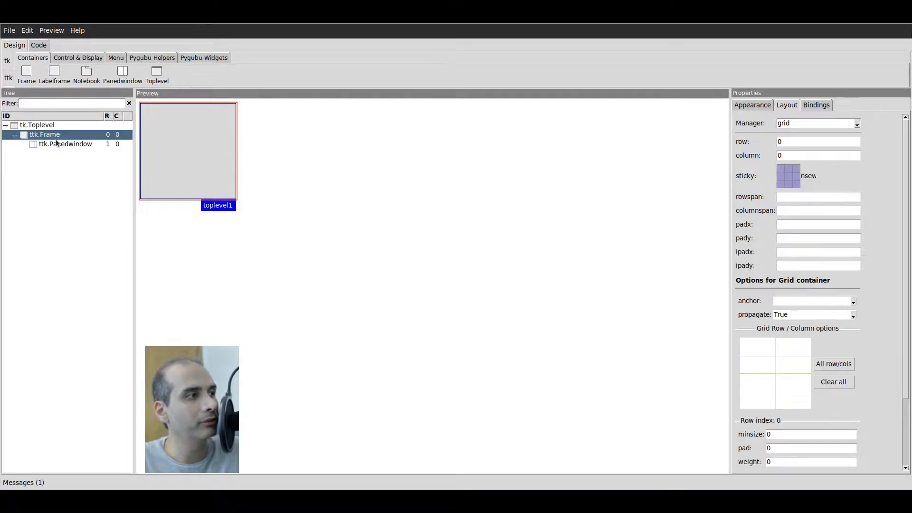
click(68, 144)
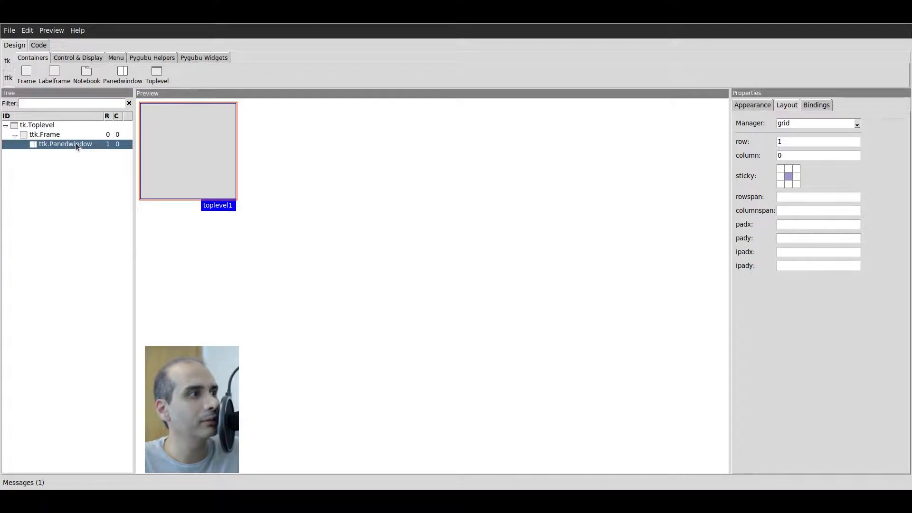
right_click(75, 143)
click(88, 199)
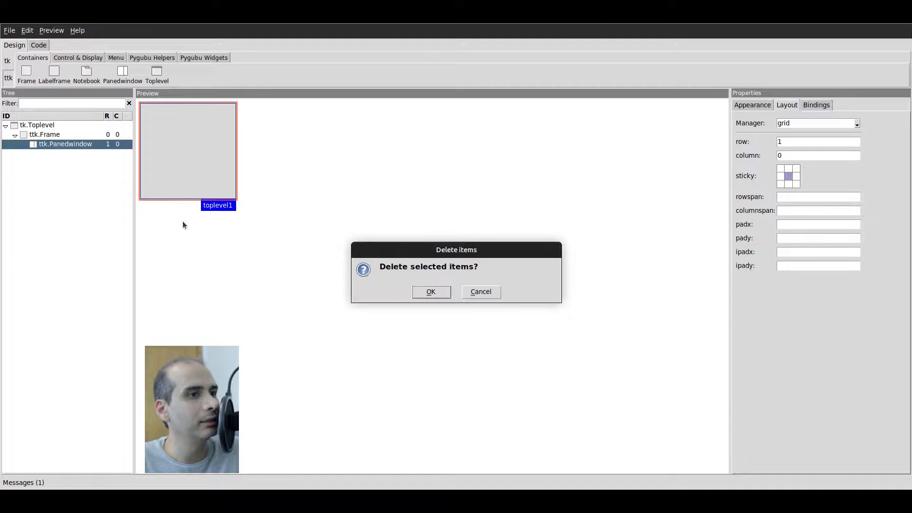
click(432, 292)
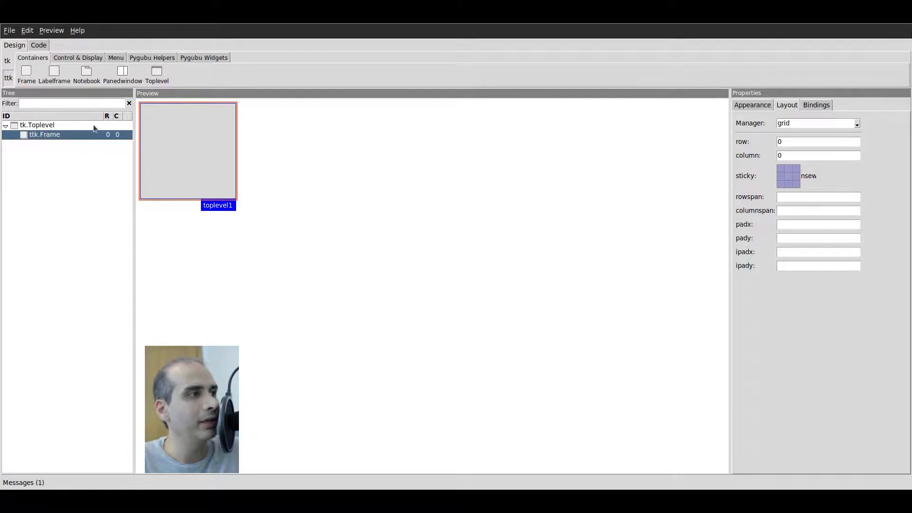
Add a ttk Panedwindow directly inside the Frame and put a Panedwindow.Pane inside it.
click(125, 76)
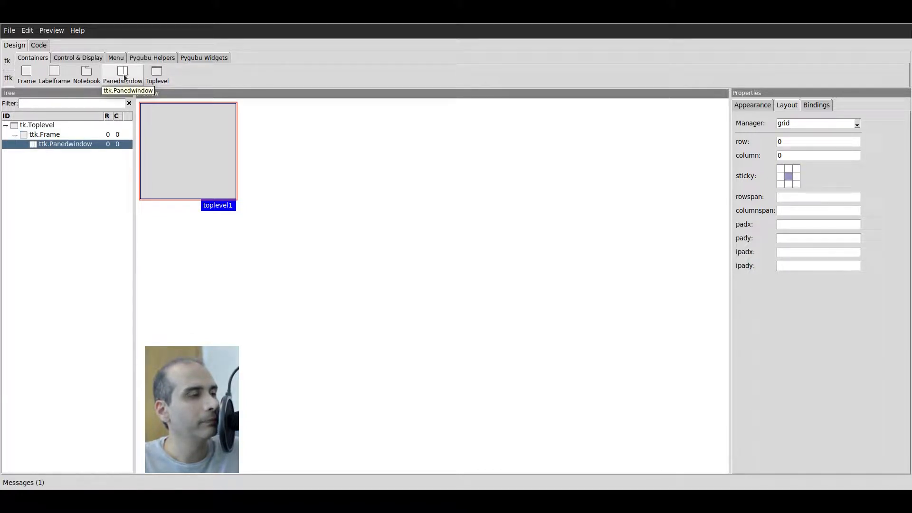
click(50, 136)
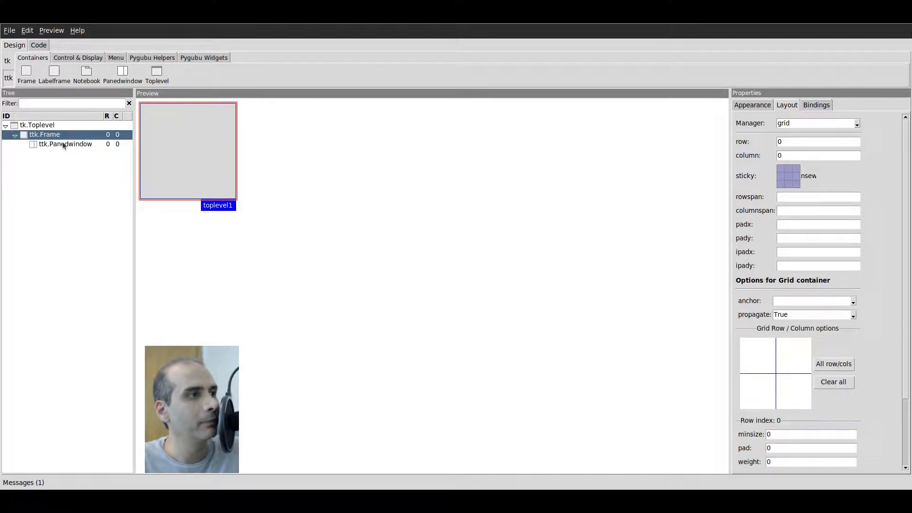
click(63, 145)
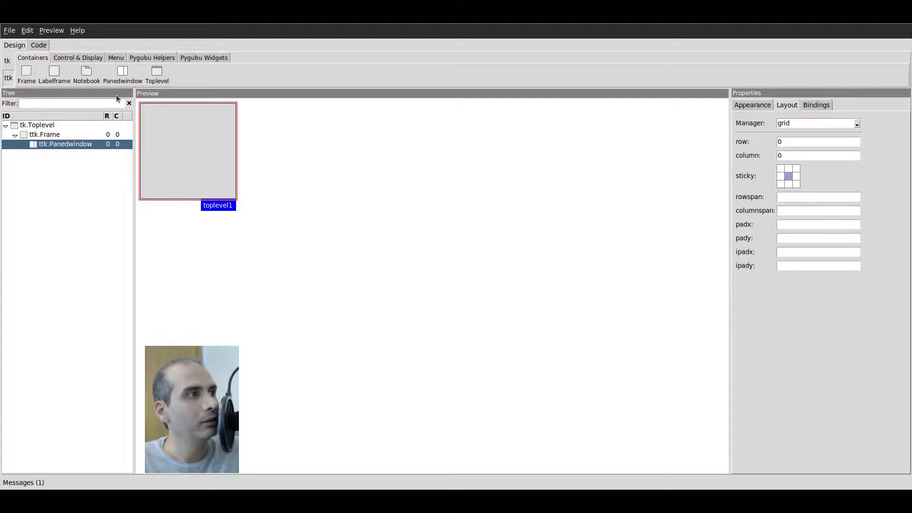
click(143, 60)
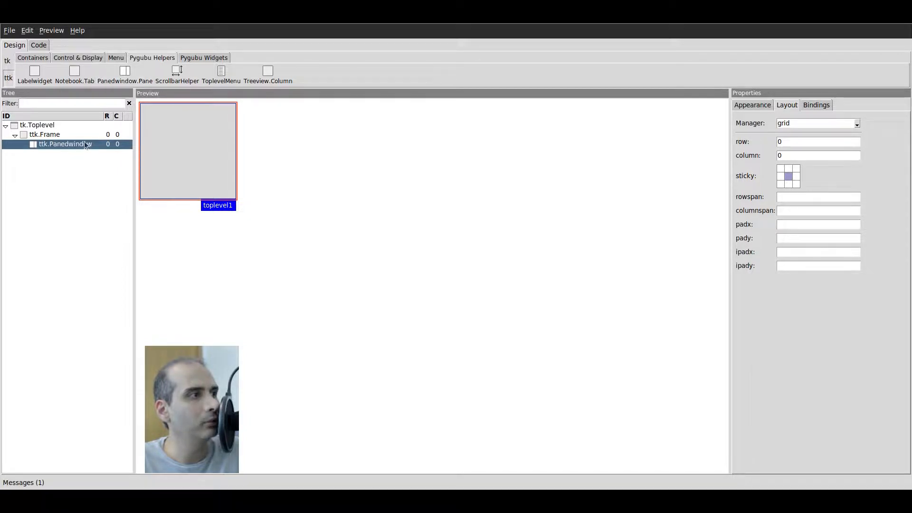
click(118, 84)
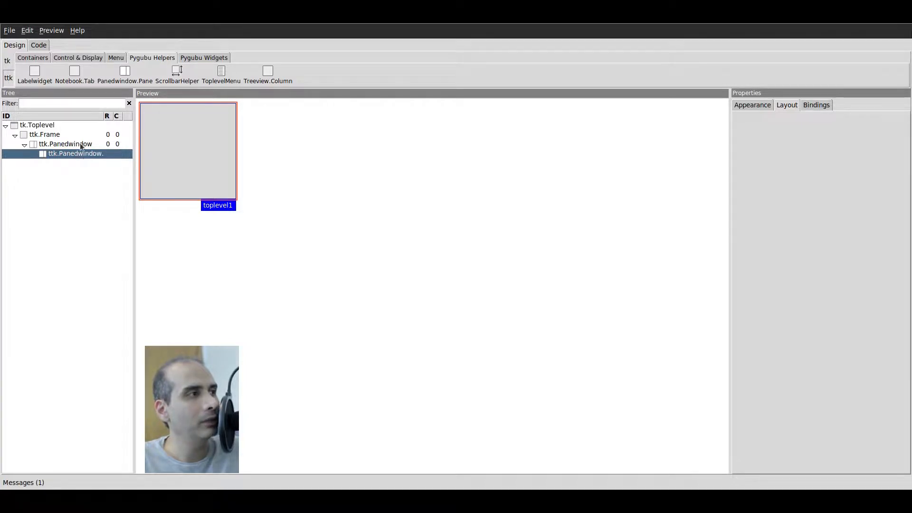
Add a Text widget inside the Panedwindow.Pane.
click(36, 58)
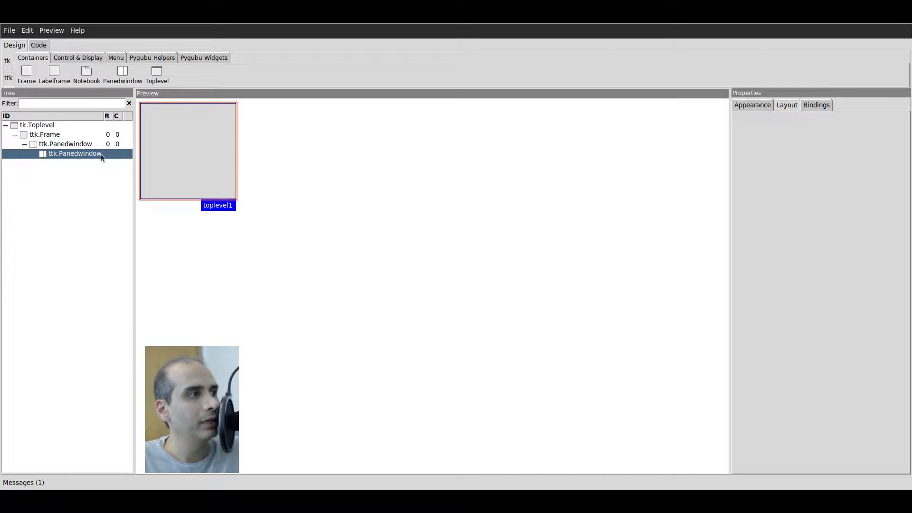
click(77, 58)
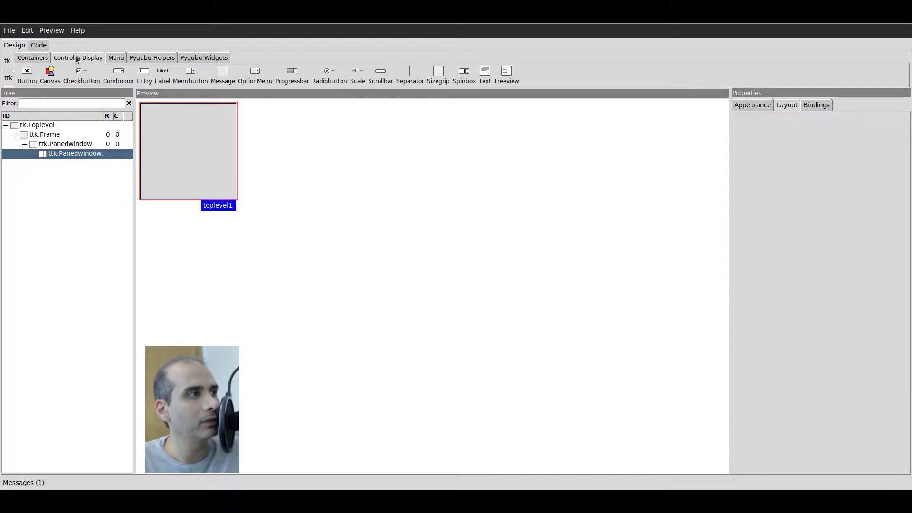
click(486, 85)
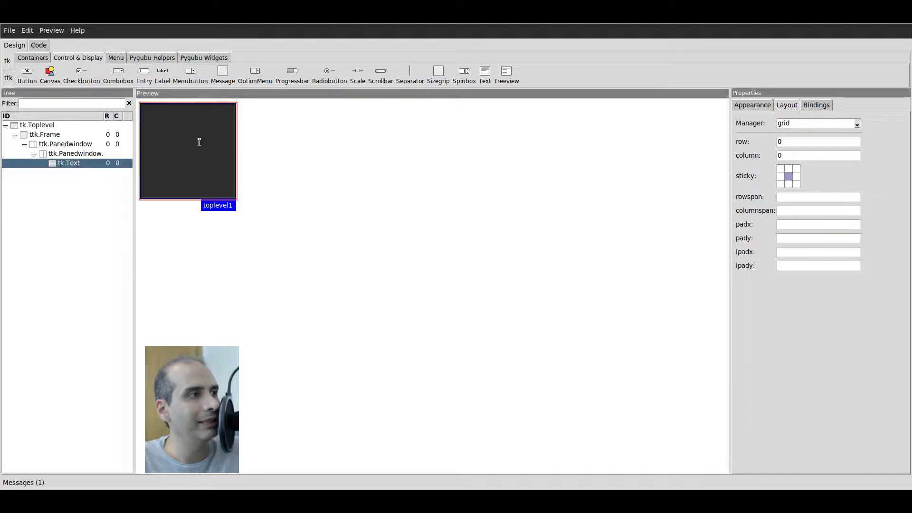
Widen the widget tree to show full names and add a second Panedwindow.Pane to the Panedwindow.
click(76, 144)
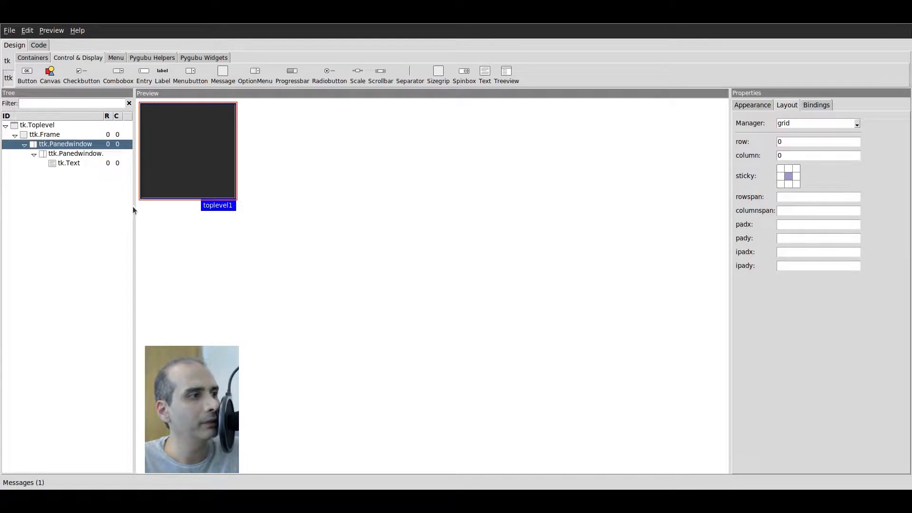
drag(132, 206, 165, 206)
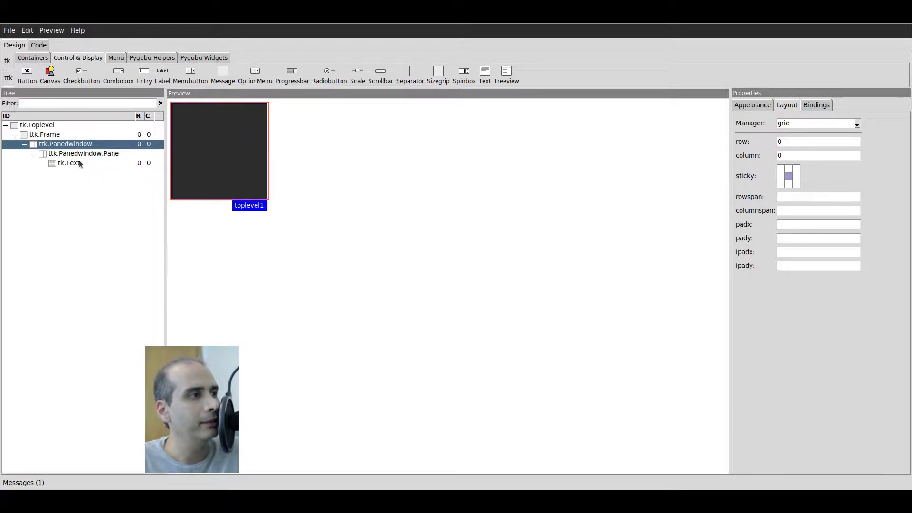
click(145, 59)
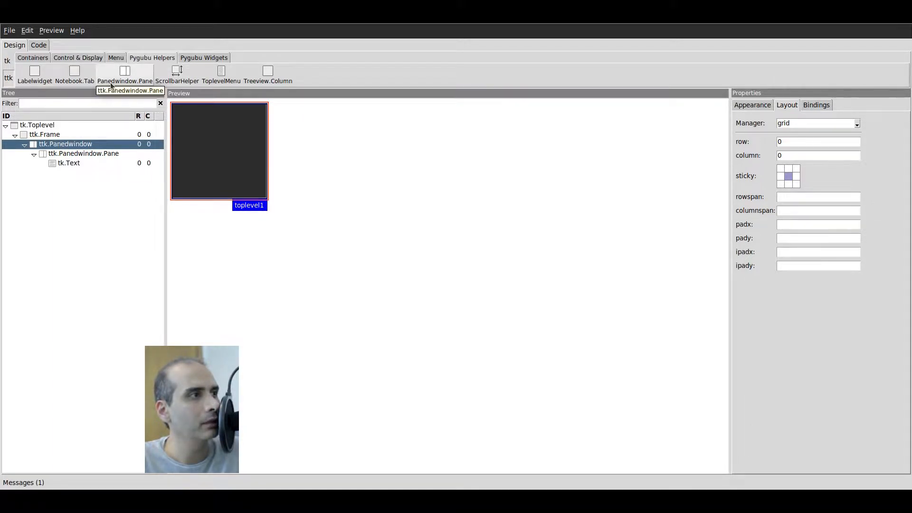
click(136, 80)
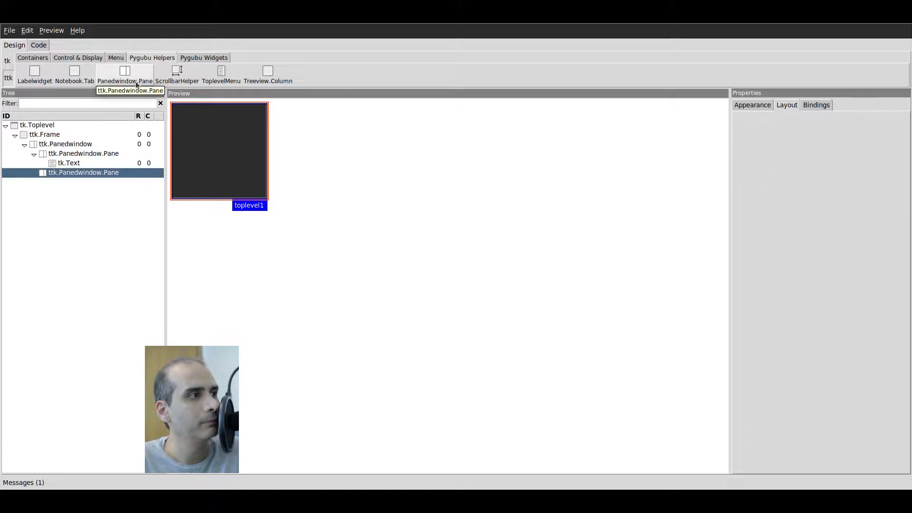
Add a Treeview widget inside the second Panedwindow.Pane.
click(78, 155)
click(91, 171)
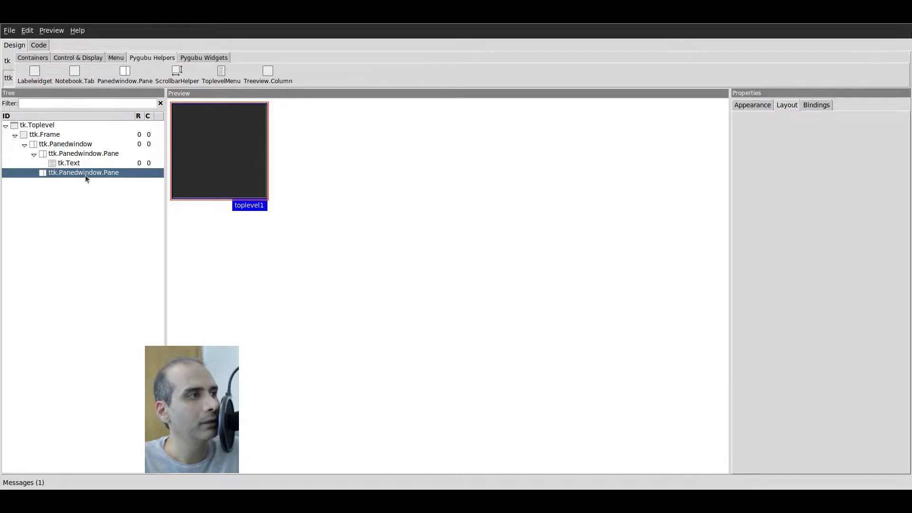
click(42, 59)
click(67, 60)
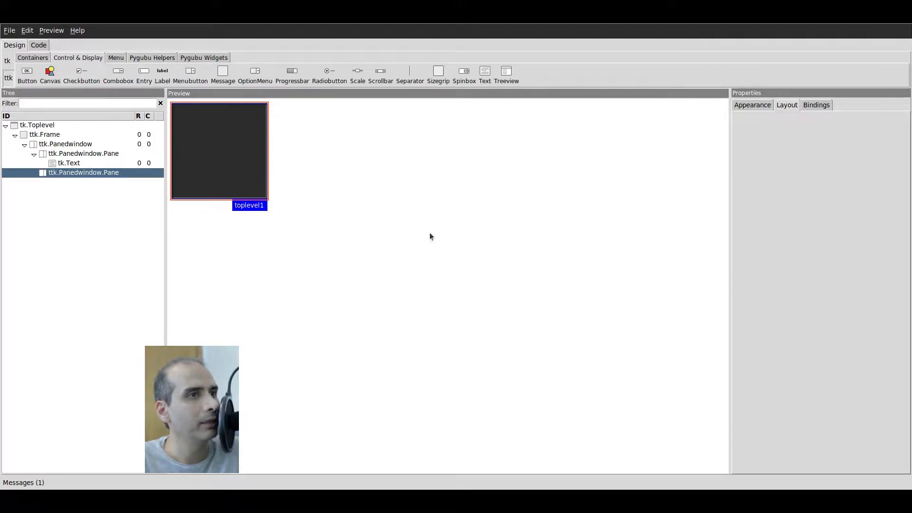
click(504, 76)
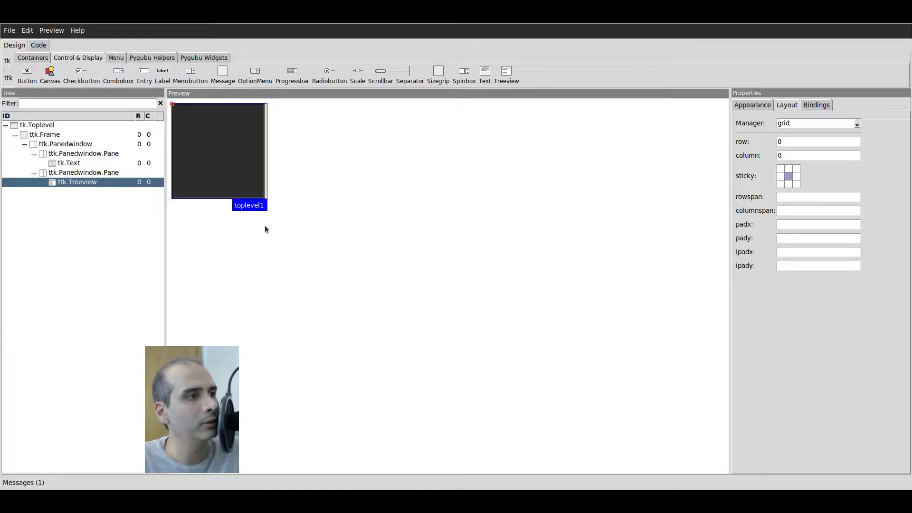
Enlarge the Toplevel preview and select the Panedwindow to check how it fills the window.
drag(264, 208, 470, 343)
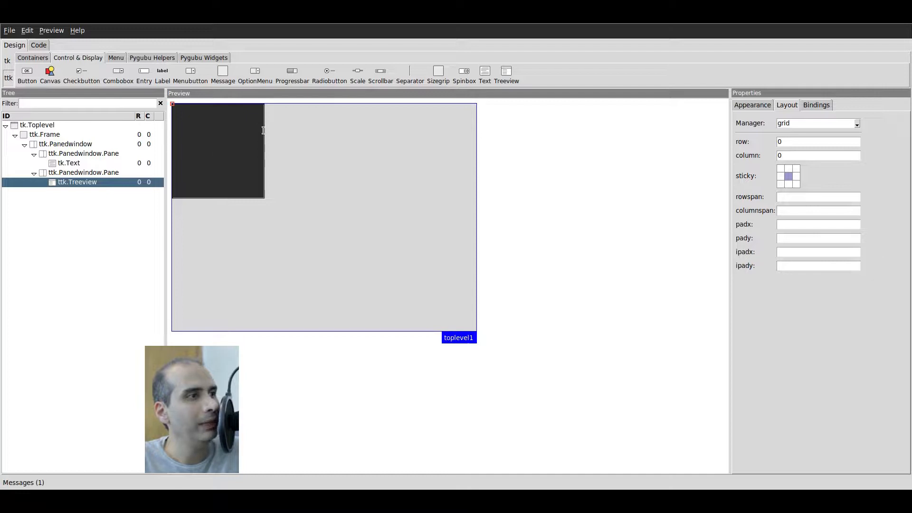
drag(474, 350, 507, 346)
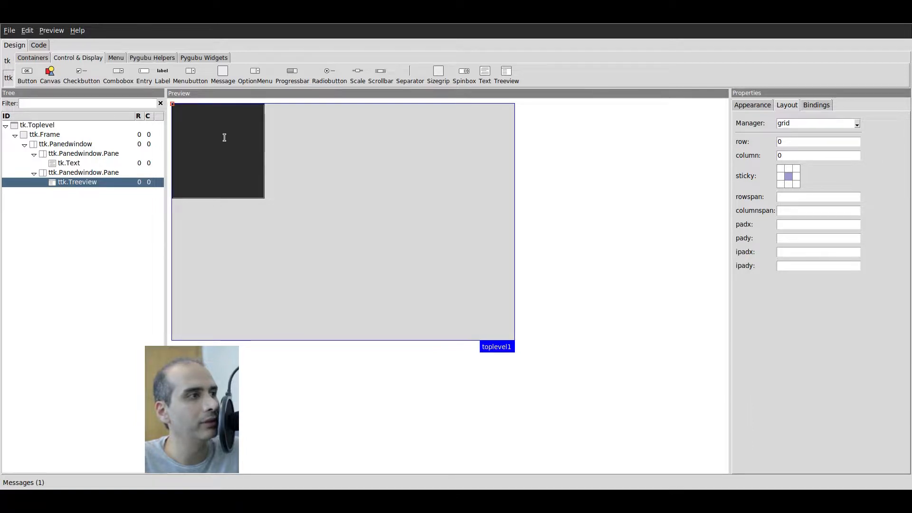
click(62, 145)
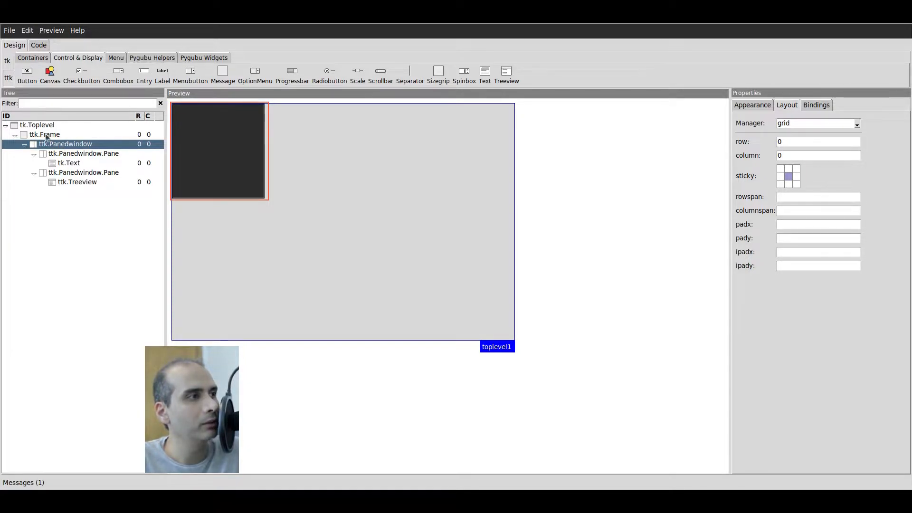
Set the weight of row 0 in the Frame's grid options to 1 and enlarge the Toplevel preview to check it.
right_click(77, 145)
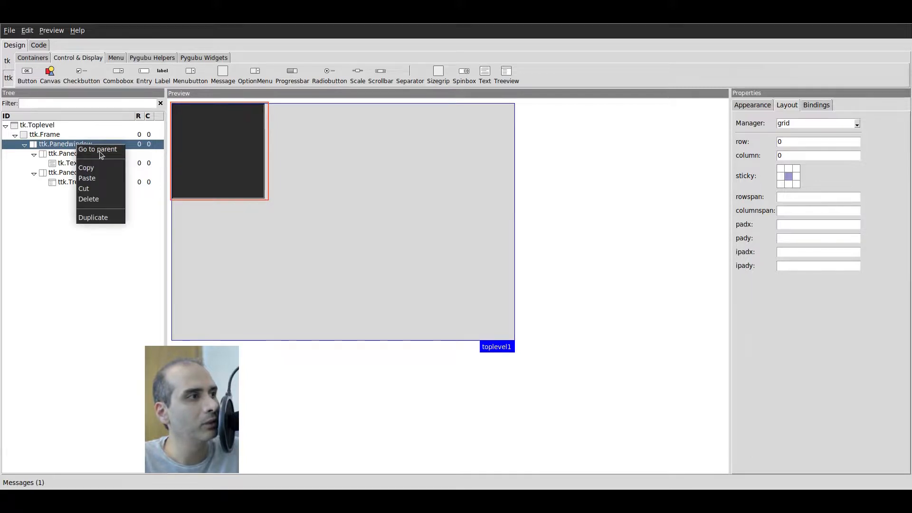
click(93, 151)
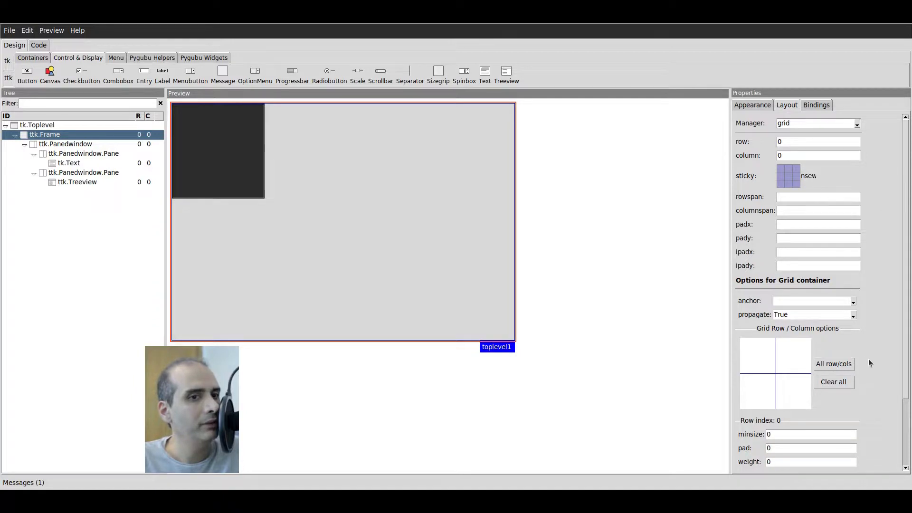
scroll(868, 358, down, 2)
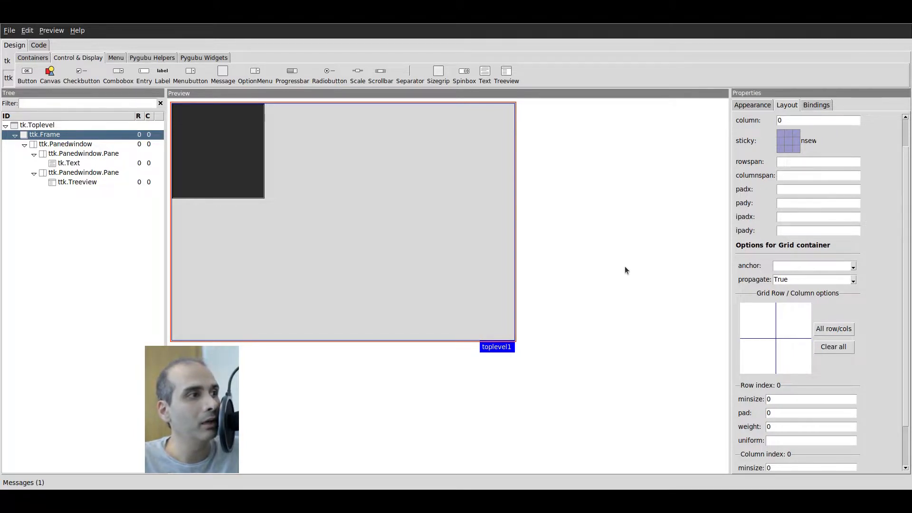
click(87, 145)
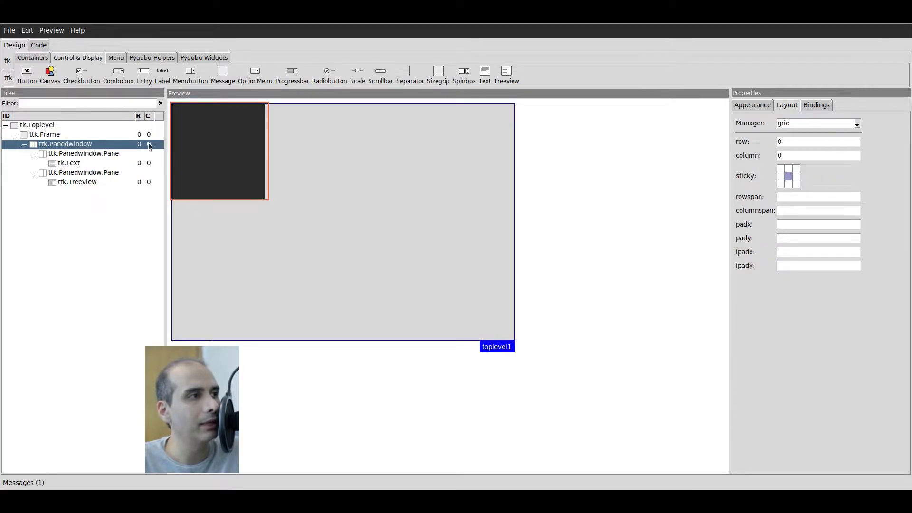
click(56, 135)
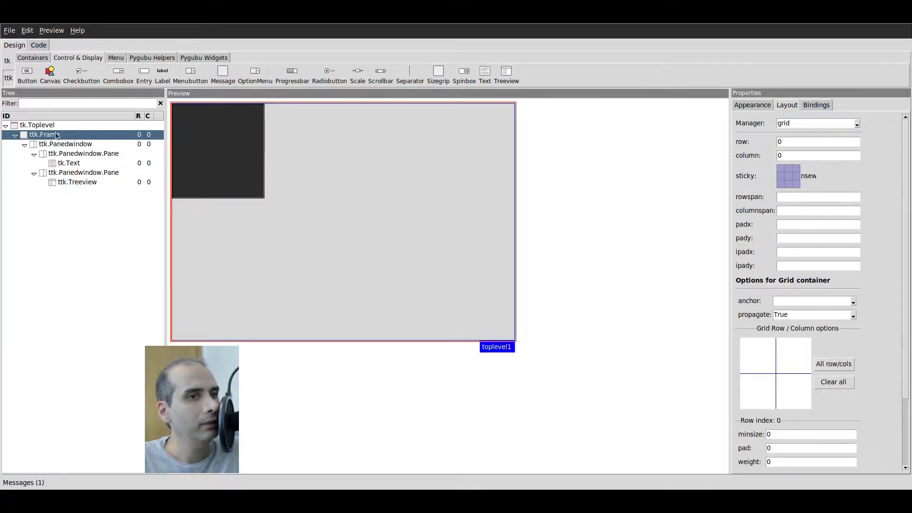
scroll(885, 364, down, 2)
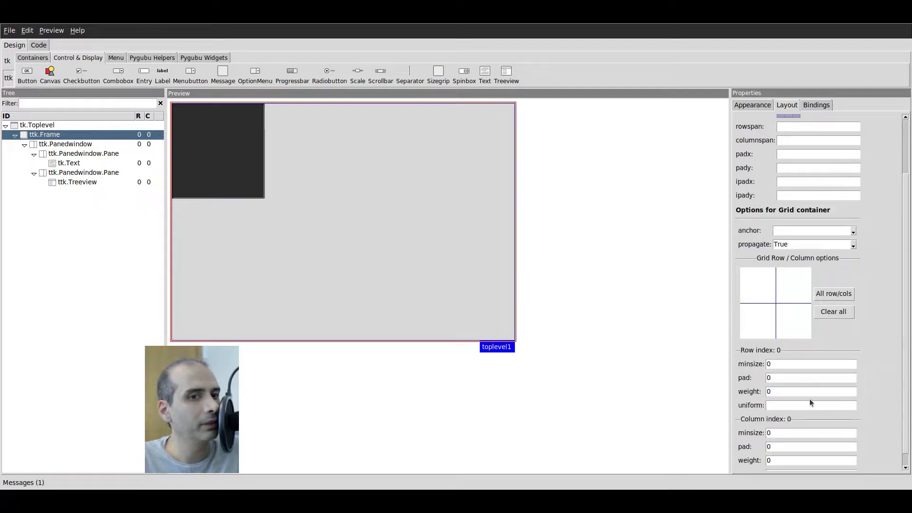
text(1)
key(Return)
drag(258, 206, 435, 348)
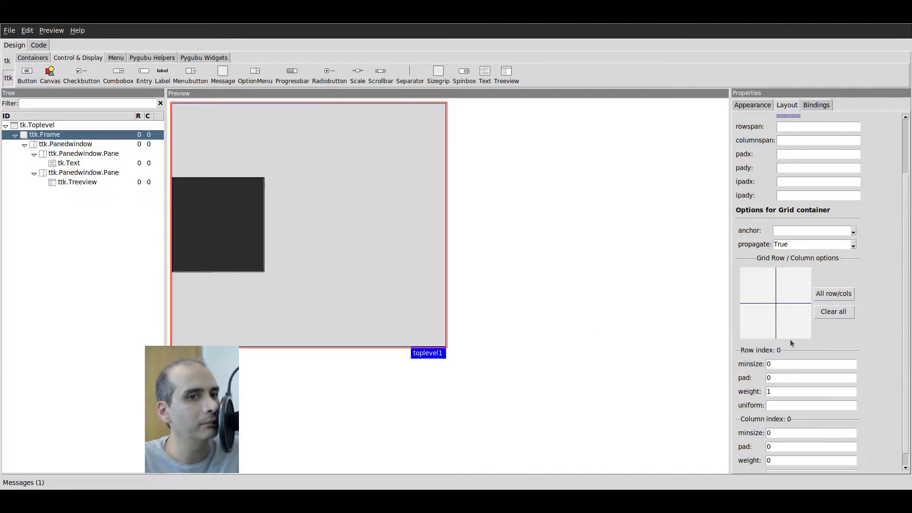
Set the weight of column 0 in the Frame's grid options to 1 and enlarge the Toplevel preview again.
scroll(891, 356, down, 1)
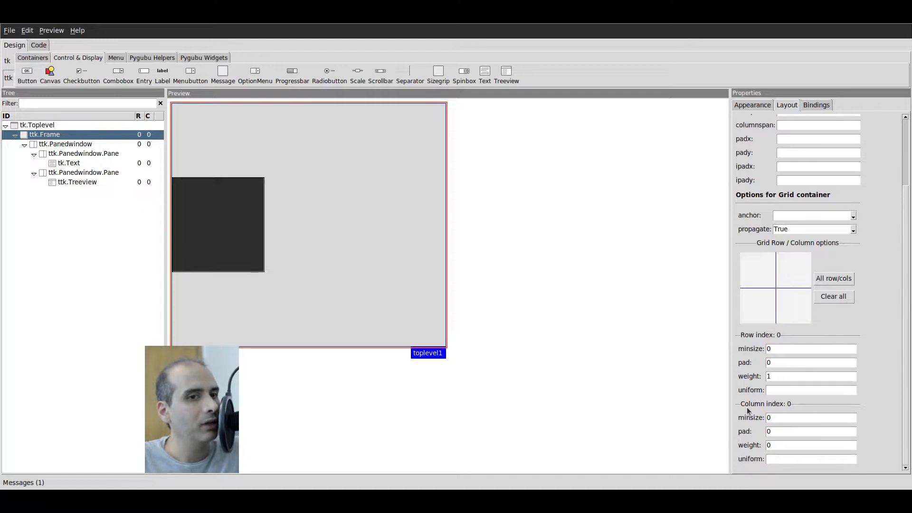
double_click(769, 445)
text(1)
key(Return)
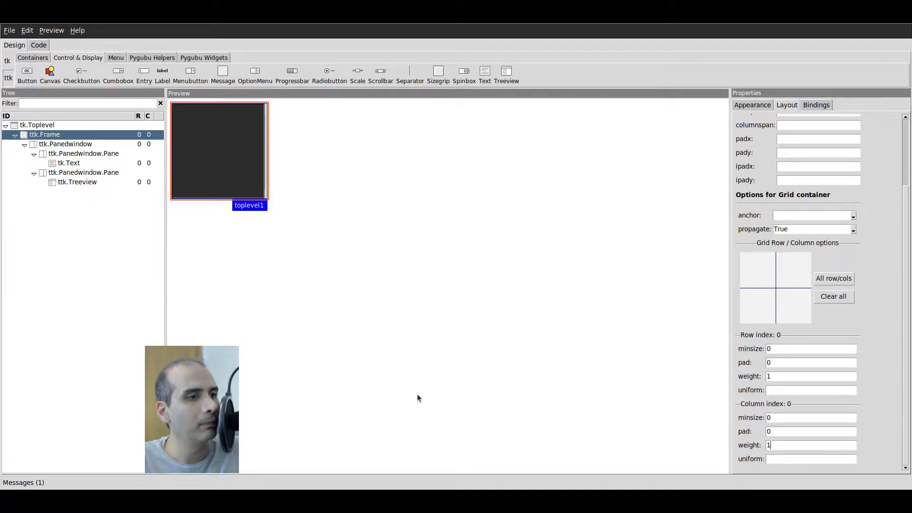
drag(242, 206, 369, 318)
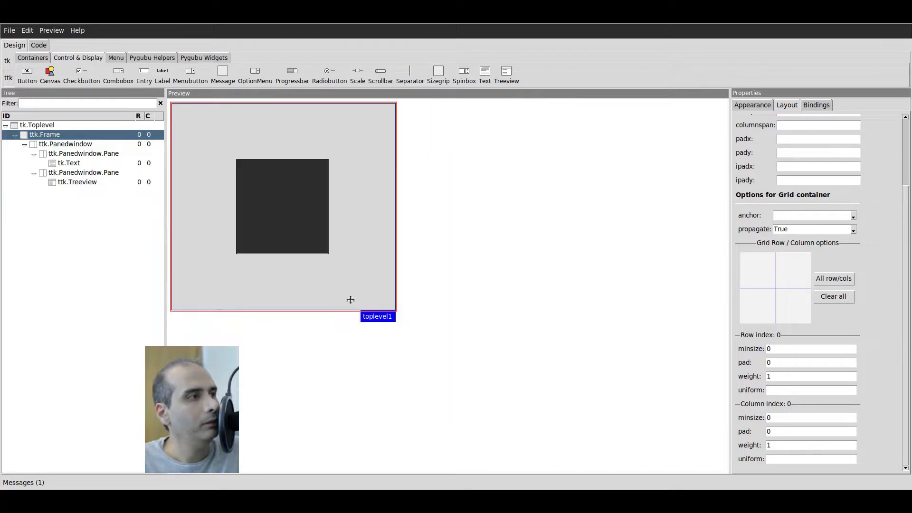
Make the Panedwindow sticky to ns and extend it to nsw, enlarging the Toplevel preview after each change.
click(72, 145)
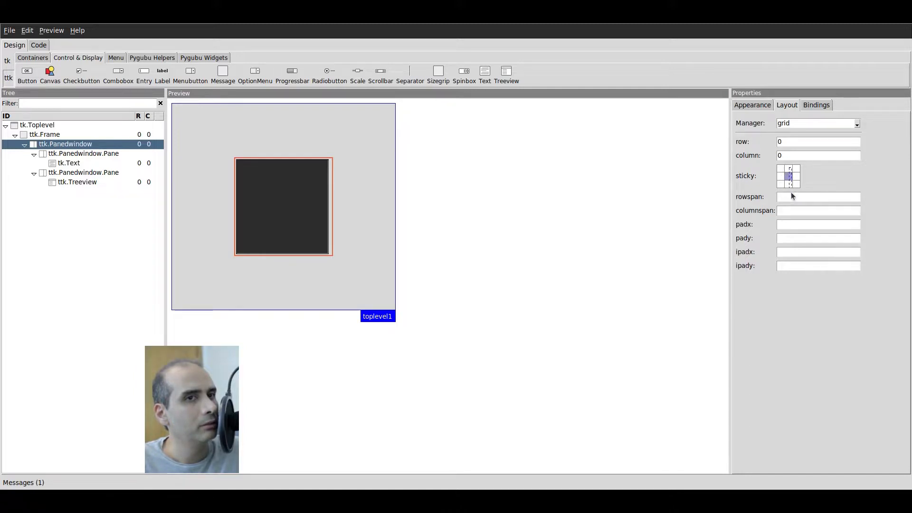
drag(791, 192, 791, 193)
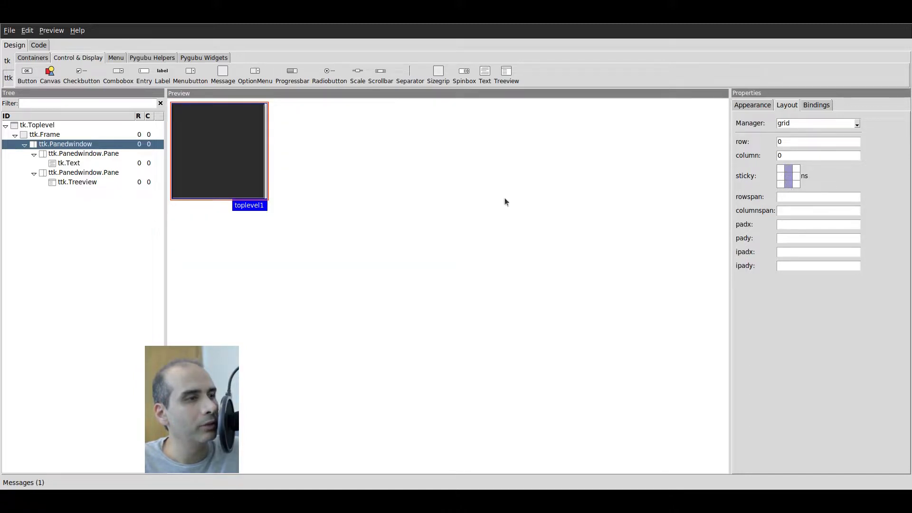
drag(261, 205, 548, 423)
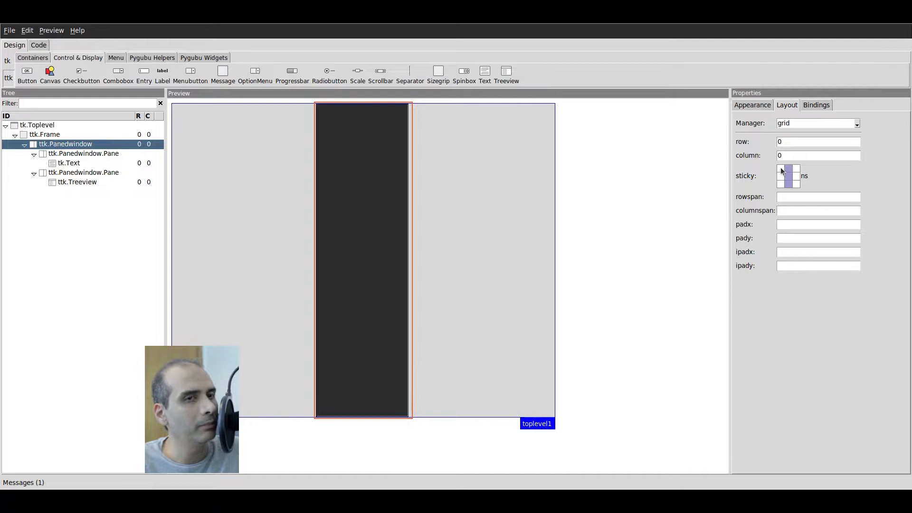
click(782, 185)
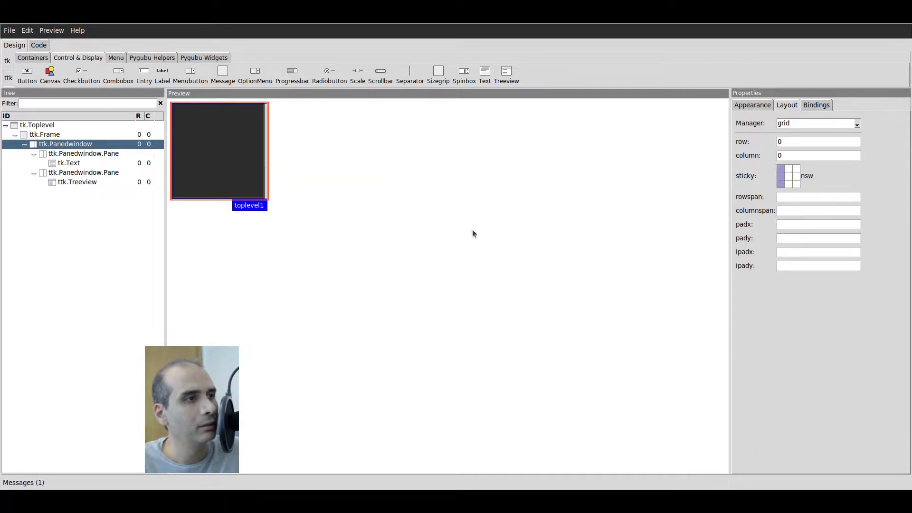
drag(261, 206, 463, 413)
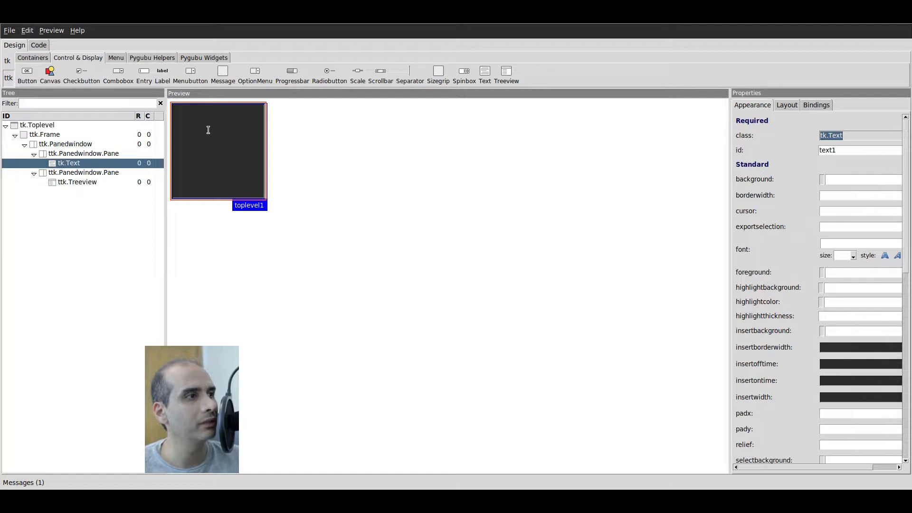
Check the Text widget's sticky setting, and extend the Panedwindow's sticky to nsew with the Toplevel preview enlarged.
click(784, 105)
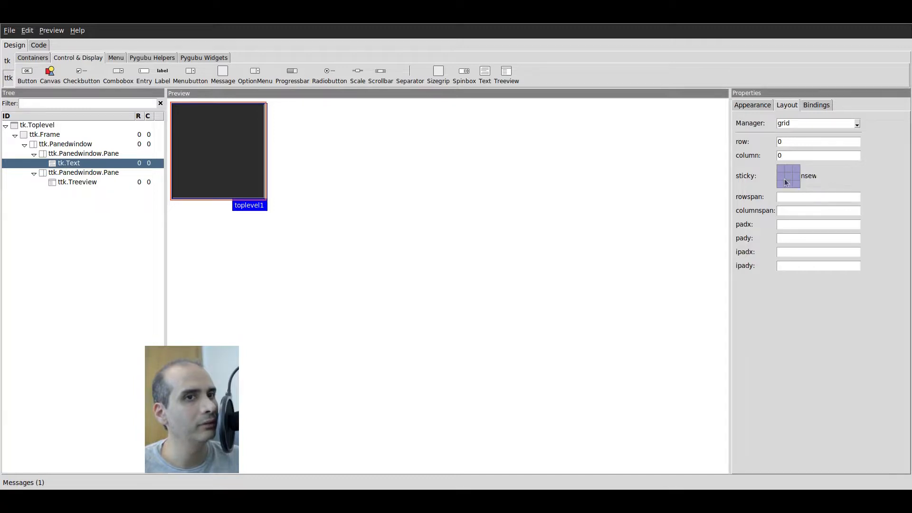
drag(260, 208, 370, 351)
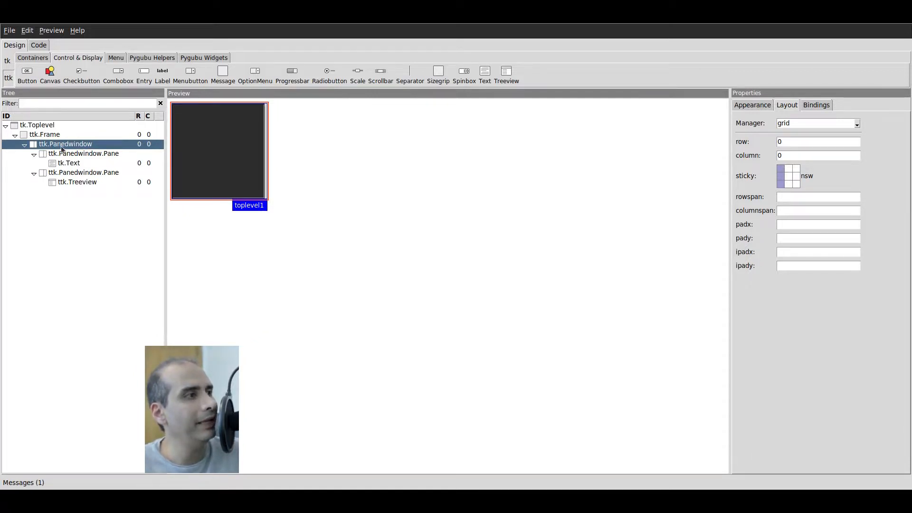
drag(260, 205, 408, 300)
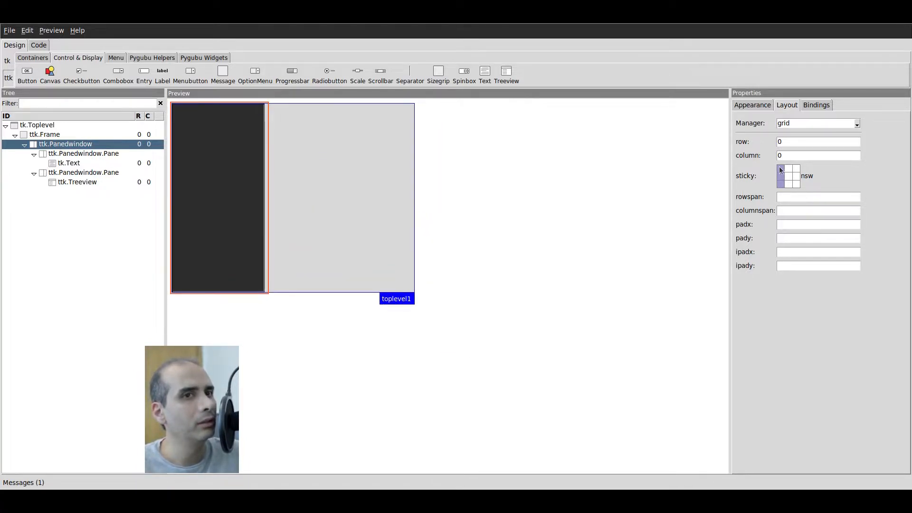
click(799, 183)
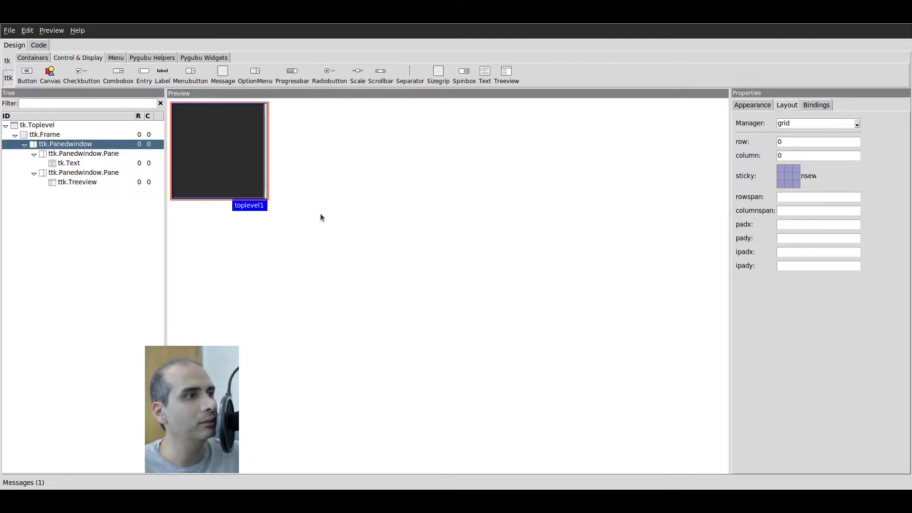
drag(260, 207, 584, 368)
Resize the Toplevel preview and select the Text and Treeview areas to examine how the two panes share the space.
click(281, 230)
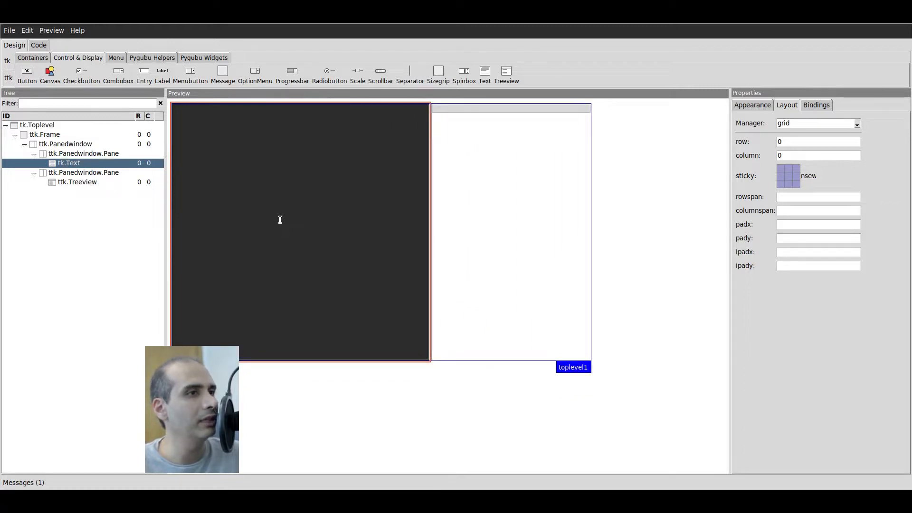
click(507, 151)
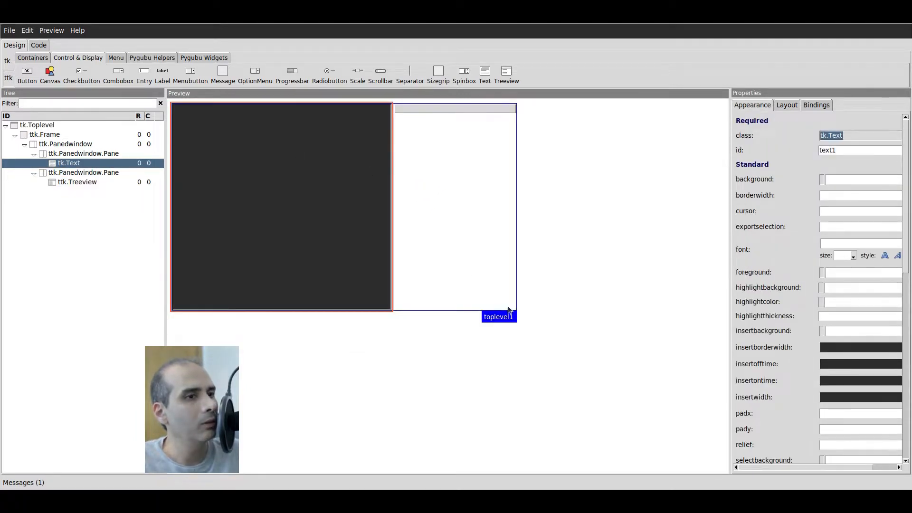
drag(503, 316, 558, 369)
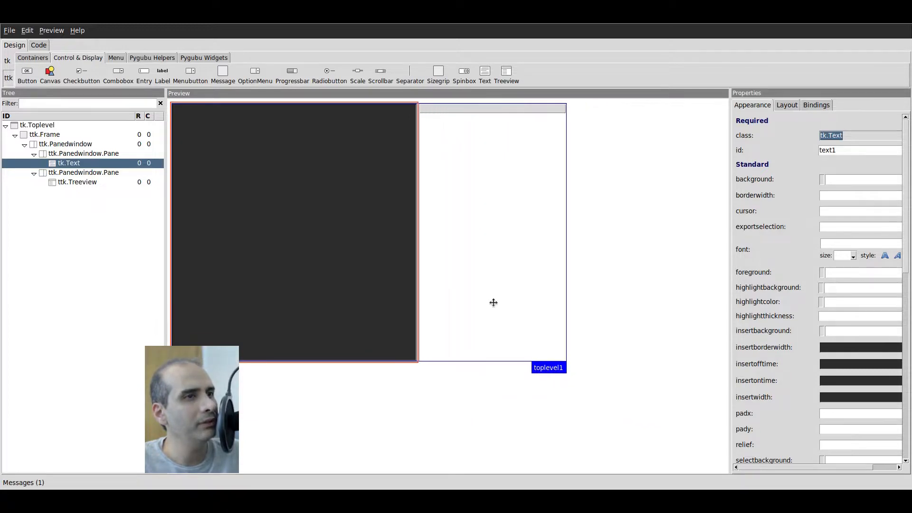
mouse_move(557, 370)
mouse_down()
mouse_move(692, 450)
mouse_move(544, 366)
mouse_up()
click(448, 117)
click(257, 138)
drag(534, 367, 475, 301)
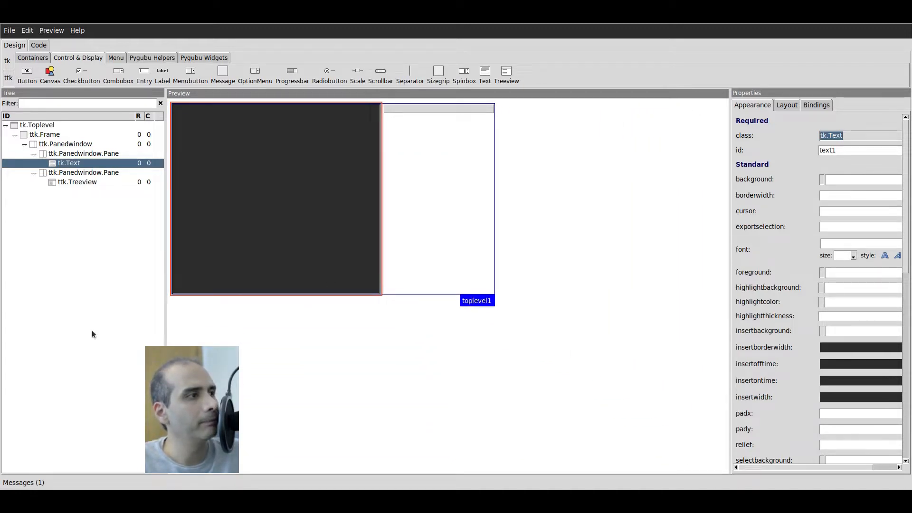
Set the weight of the Treeview's pane to 0, enlarge the Toplevel preview and shift the divider to narrow the Treeview.
click(80, 174)
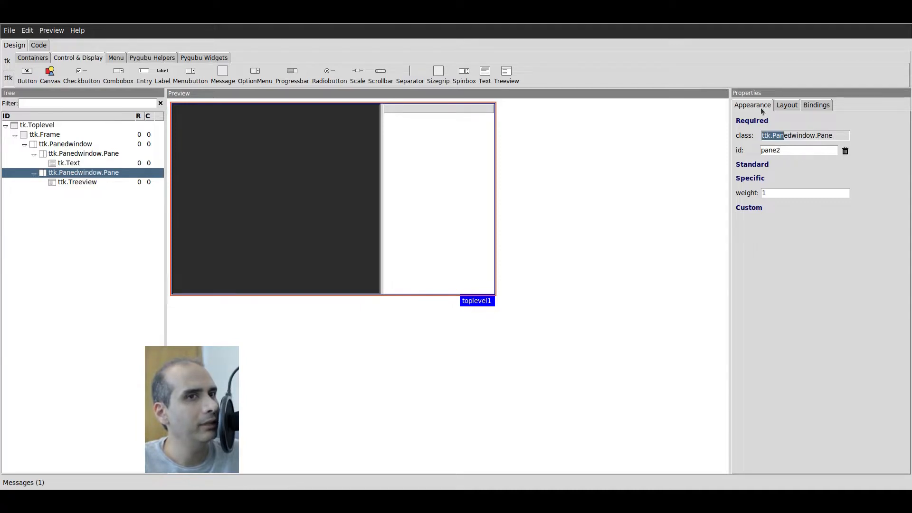
double_click(788, 189)
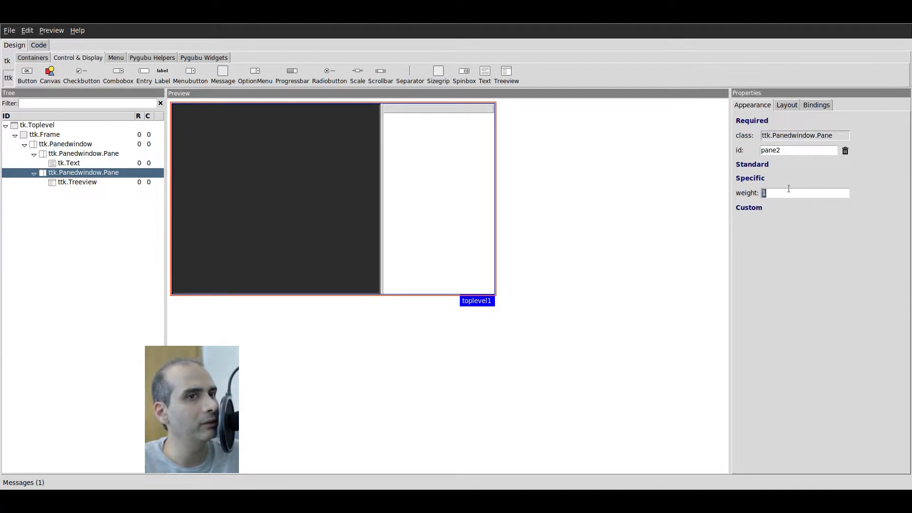
text(0)
key(Return)
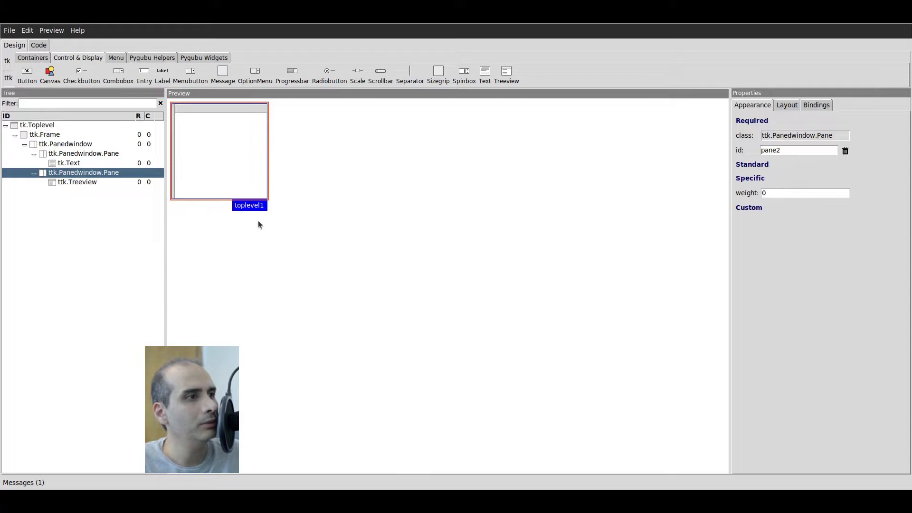
drag(259, 208, 608, 396)
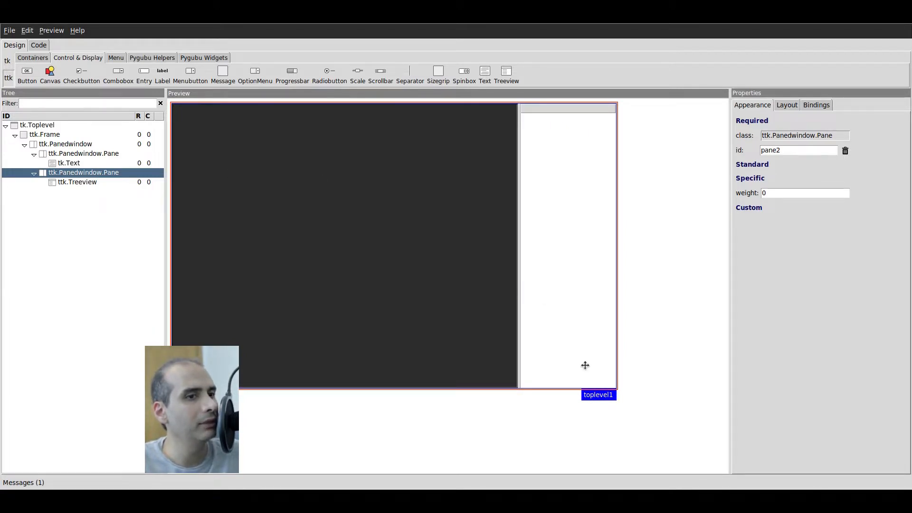
drag(603, 395, 624, 405)
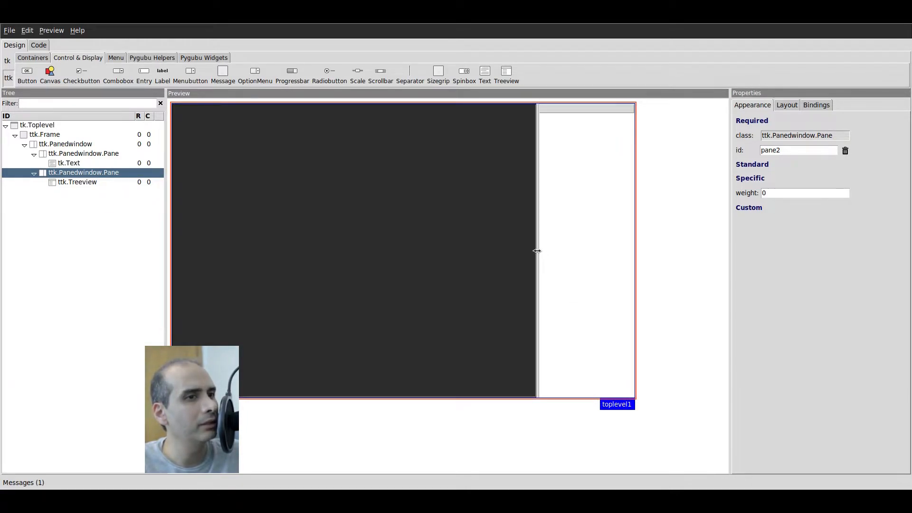
drag(537, 251, 555, 264)
Check the Text pane's weight, add a ttk Entry inside the Frame and enlarge the Toplevel preview.
click(87, 155)
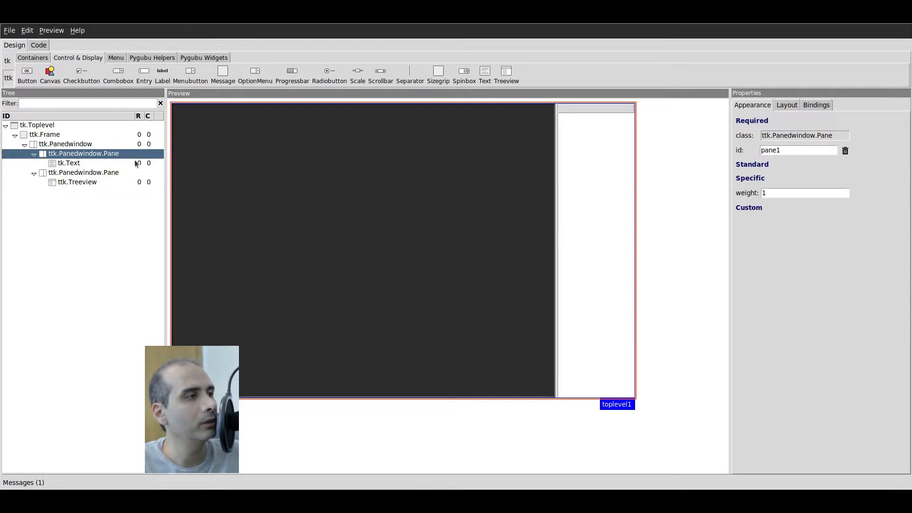
click(46, 136)
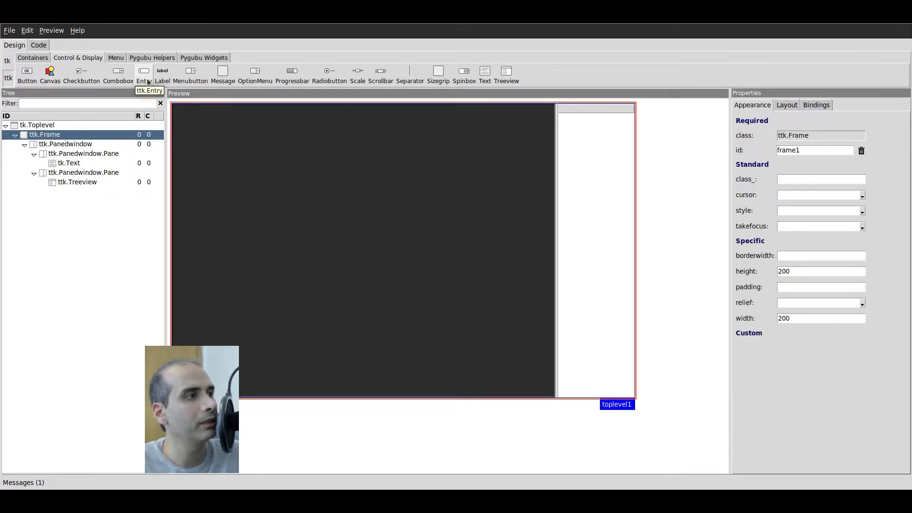
click(147, 83)
drag(266, 219, 449, 366)
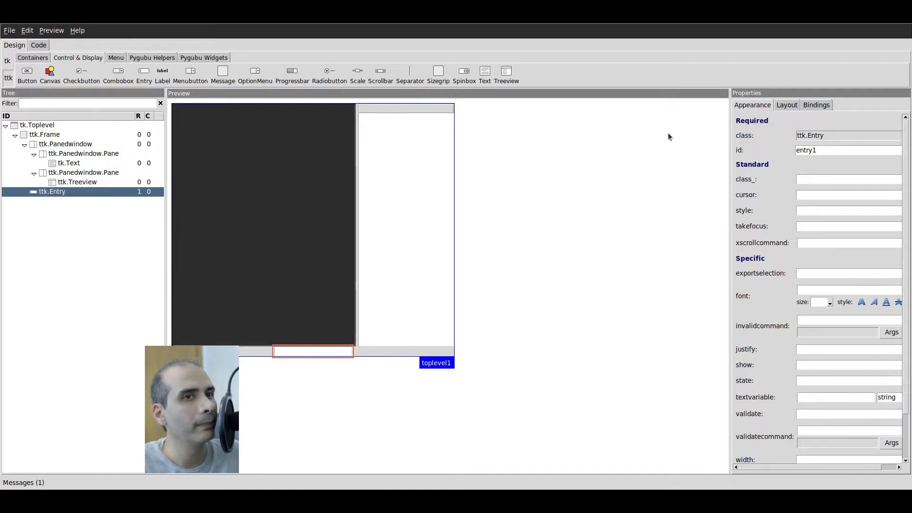
Set the Entry's sticky to ew and enlarge the Toplevel preview to check how it stretches.
click(786, 106)
click(796, 176)
click(780, 175)
drag(262, 218, 518, 386)
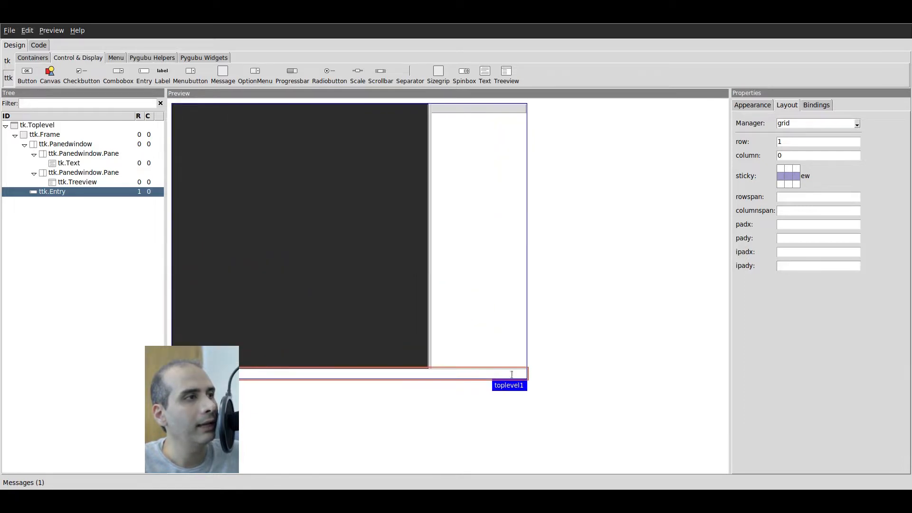
Preview the design in its own Toplevel window, reposition that window and enlarge it to check how the layout resizes.
click(53, 31)
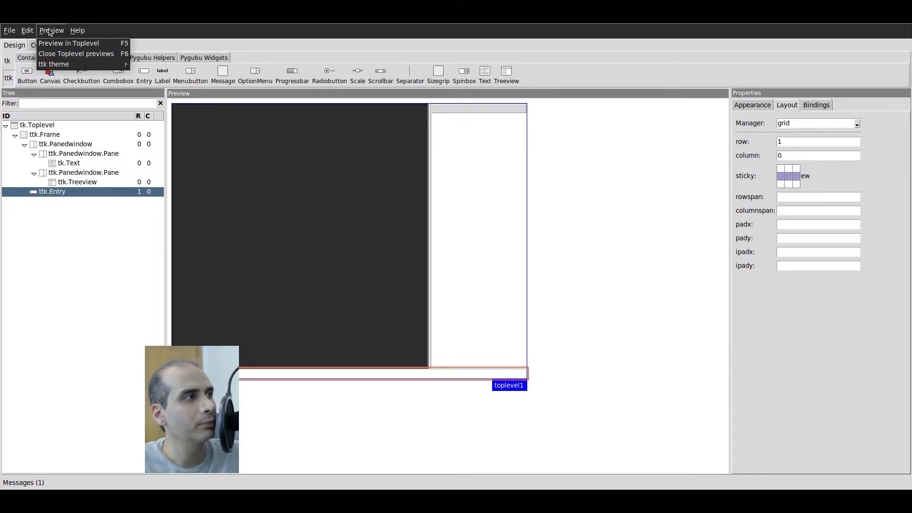
click(51, 44)
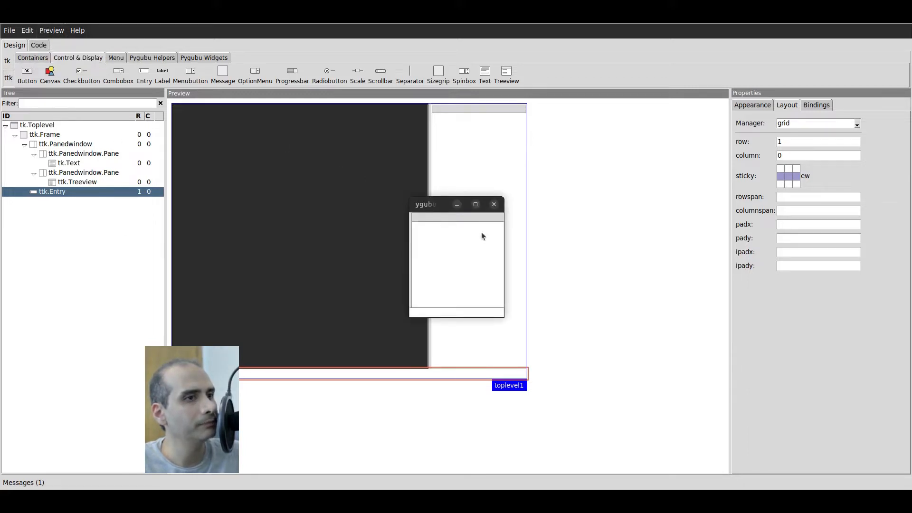
drag(429, 211, 195, 109)
drag(279, 224, 626, 416)
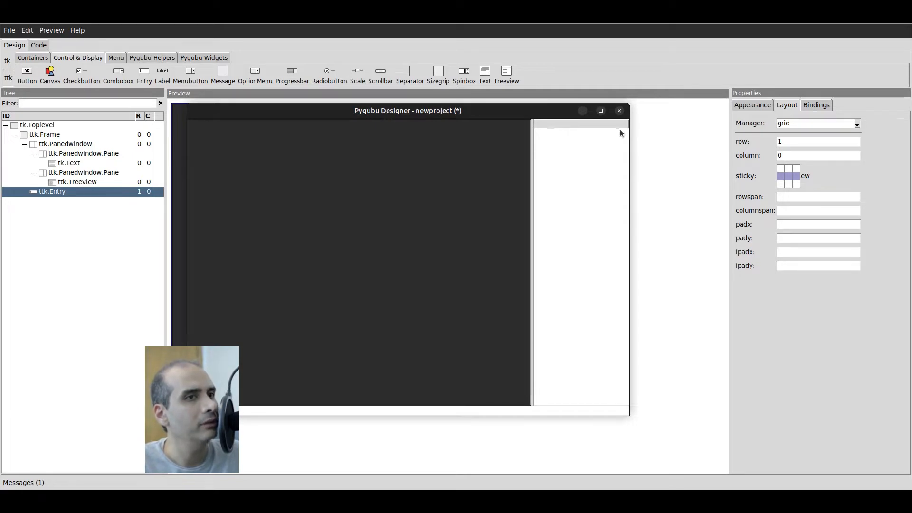
Close the Toplevel preview window and look over the layout settings of the Text, Treeview and Entry widgets.
click(618, 111)
click(272, 162)
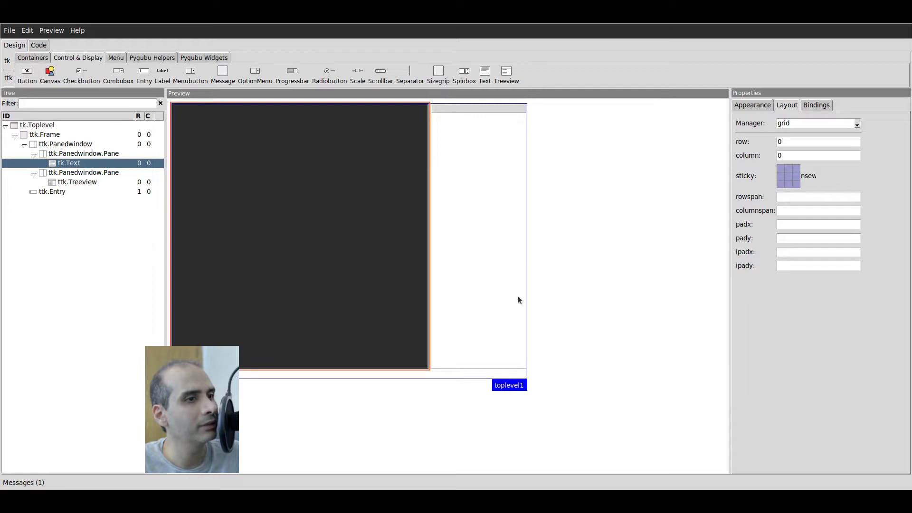
click(473, 152)
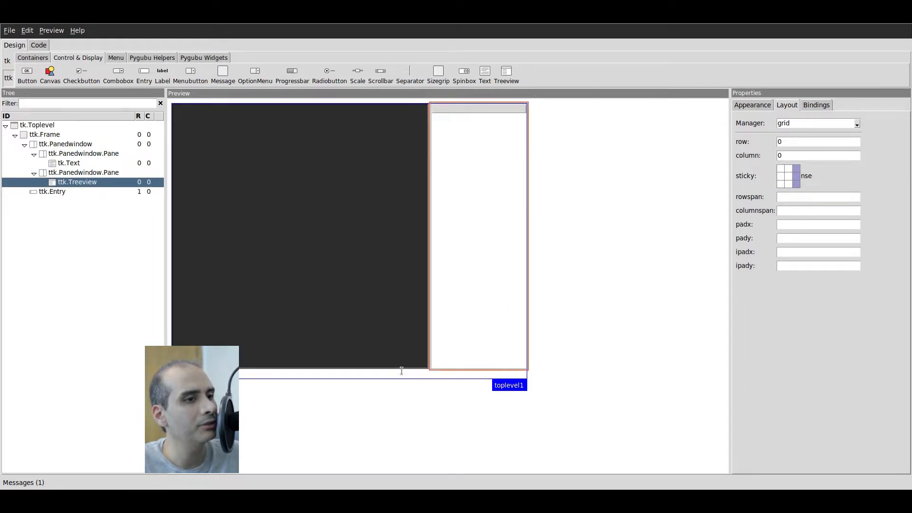
click(401, 372)
Browse the Text widget's appearance properties and widen the Properties pane to reveal the full fields.
click(262, 186)
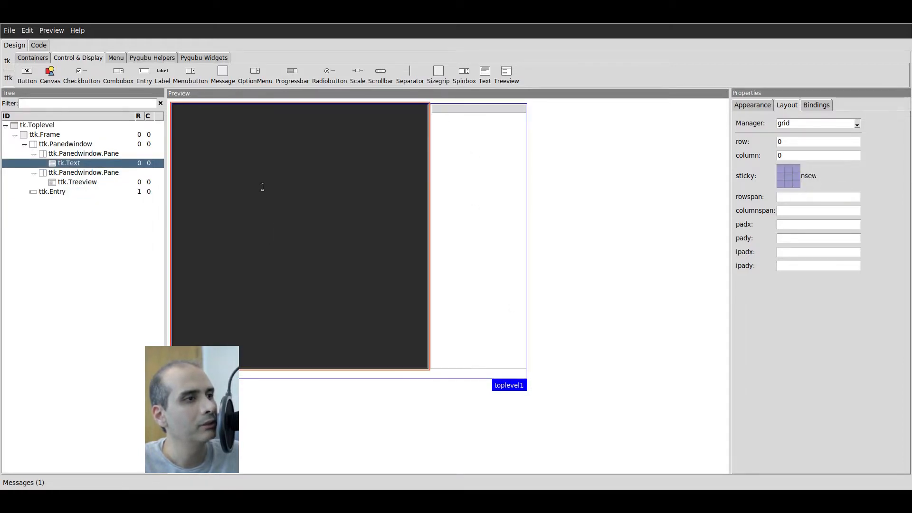
click(750, 106)
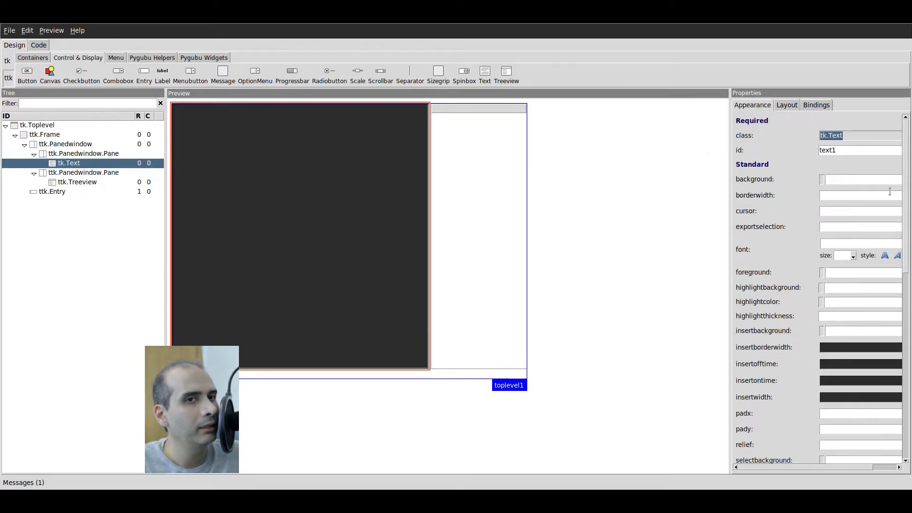
scroll(807, 285, down, 3)
scroll(909, 218, down, 6)
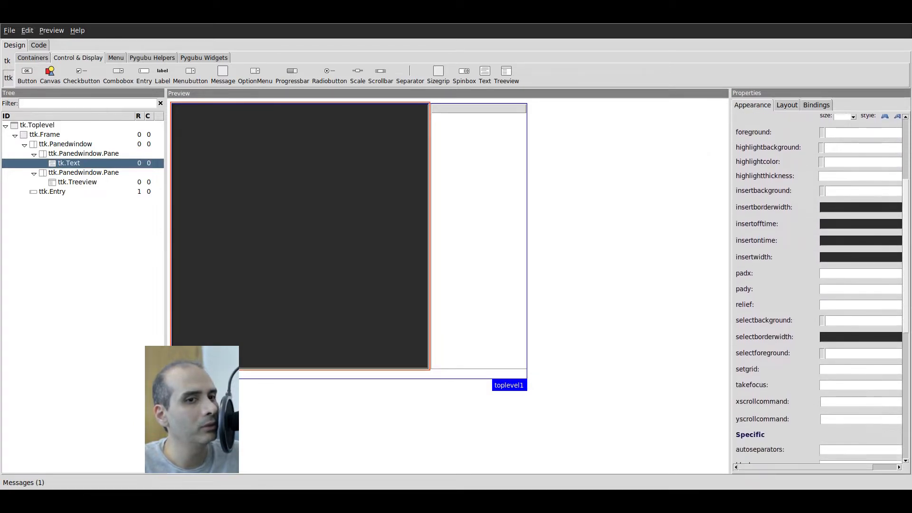
scroll(910, 218, up, 7)
scroll(910, 219, up, 1)
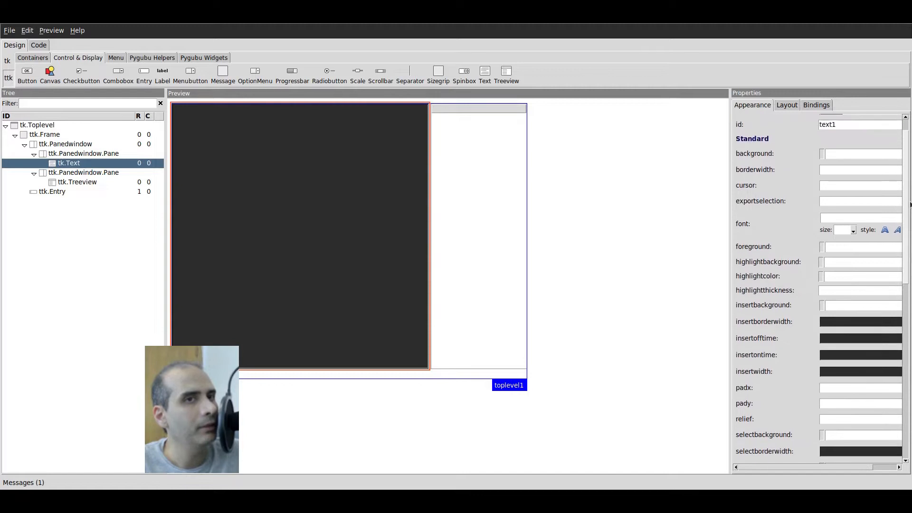
drag(730, 192, 673, 192)
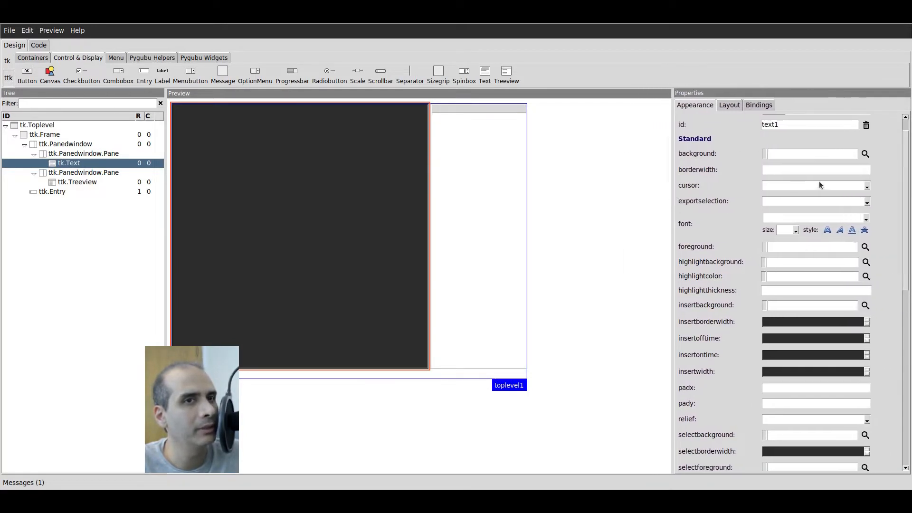
Set the Text widget's background to white, #ffffff, and enlarge the Toplevel preview.
click(866, 154)
drag(434, 247, 555, 257)
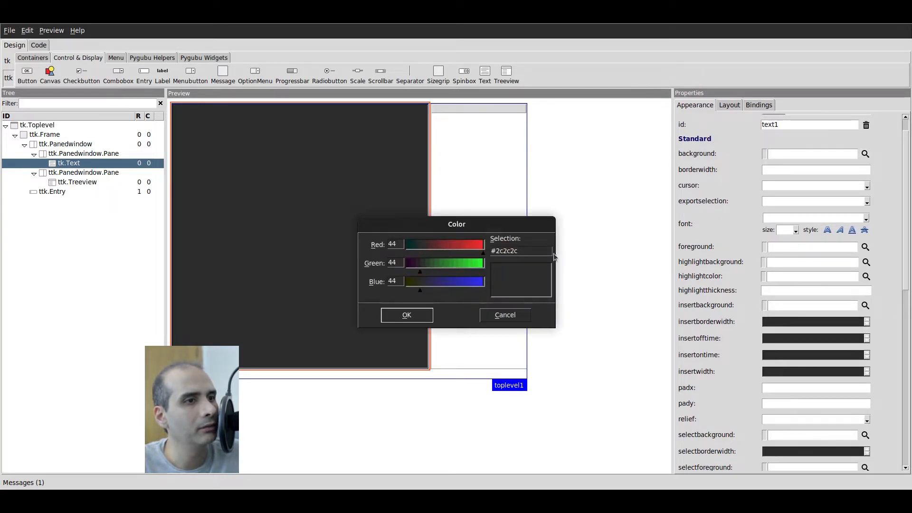
drag(461, 264, 504, 264)
drag(458, 287, 569, 287)
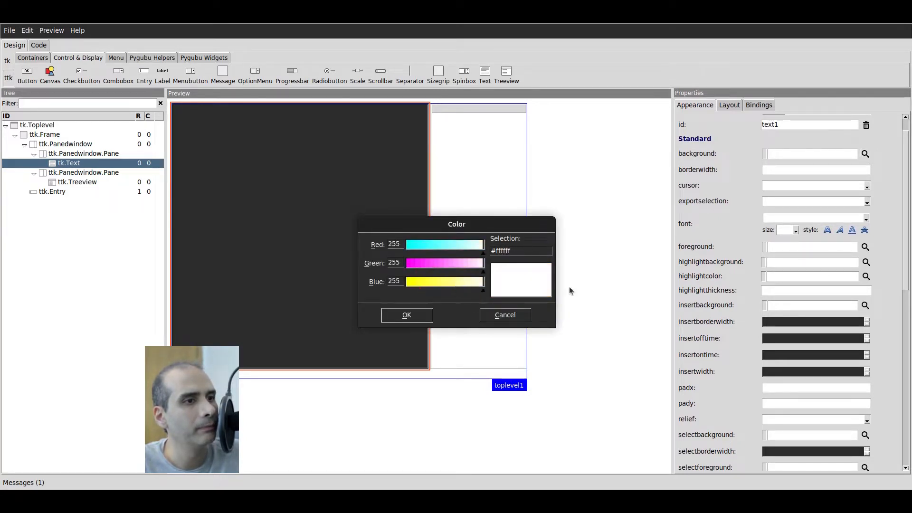
click(406, 315)
drag(430, 325, 544, 390)
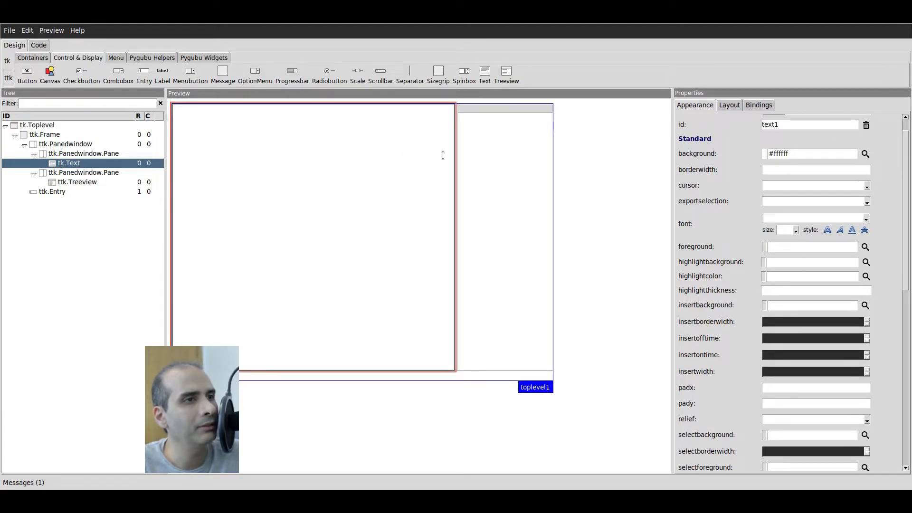
Add a Treeview.Column inside the Treeview and enlarge the Toplevel preview to show its heading.
click(473, 110)
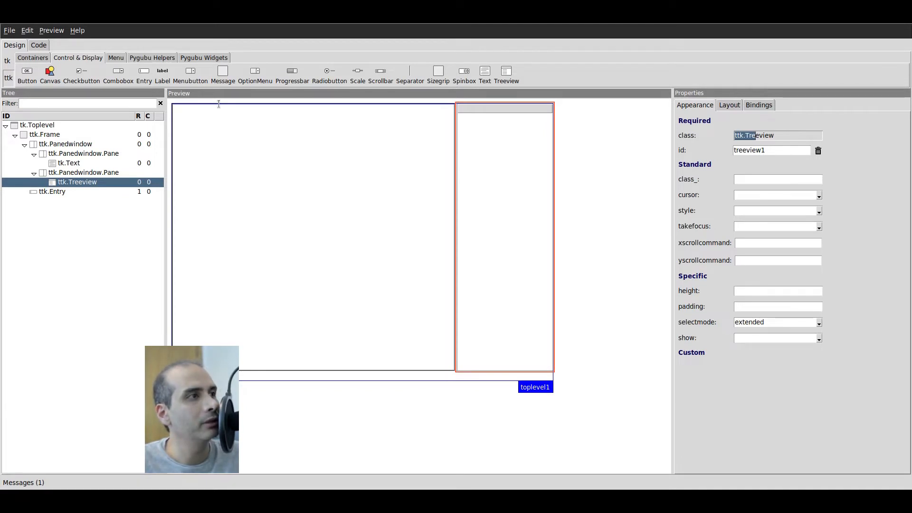
click(140, 58)
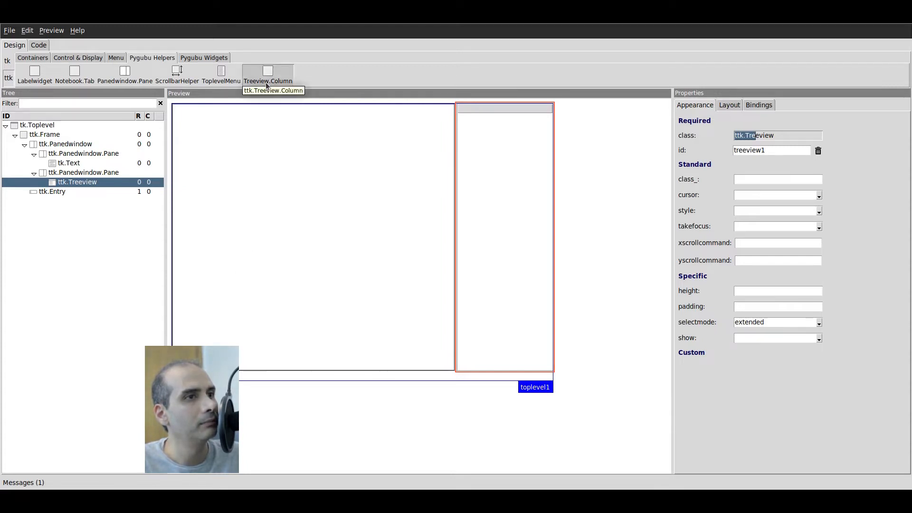
click(267, 75)
drag(263, 212, 563, 396)
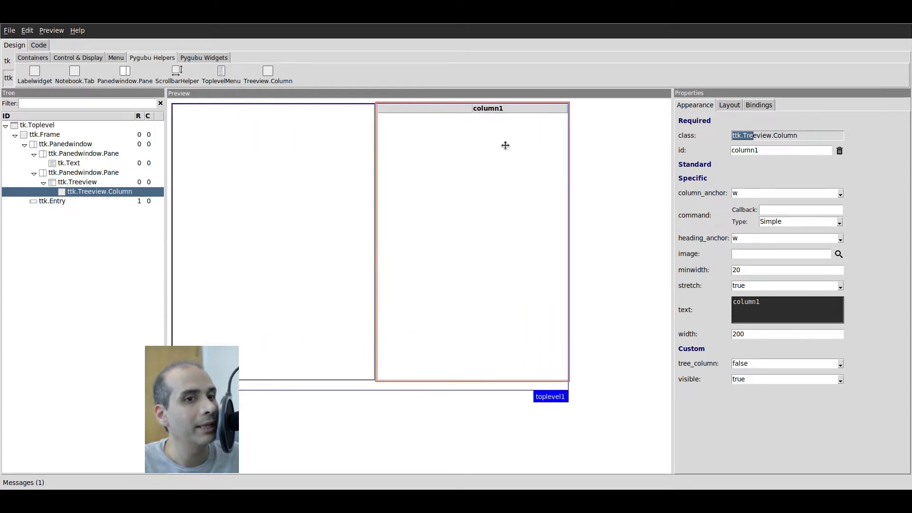
Set the Treeview column's heading text to Nicknames.
double_click(798, 304)
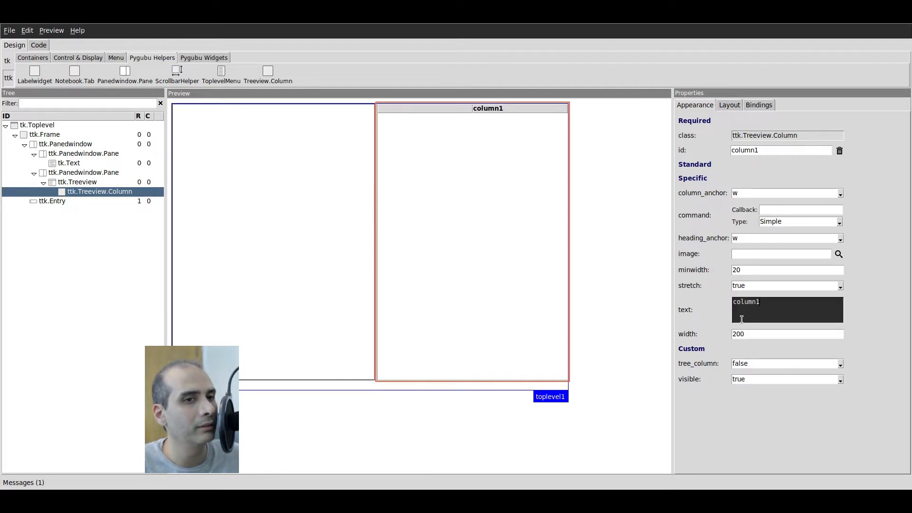
key(BackSpace)
key(BackSpace)
key(BackSpace)
key(BackSpace)
key(BackSpace)
key(BackSpace)
key(BackSpace)
text(Nicknames)
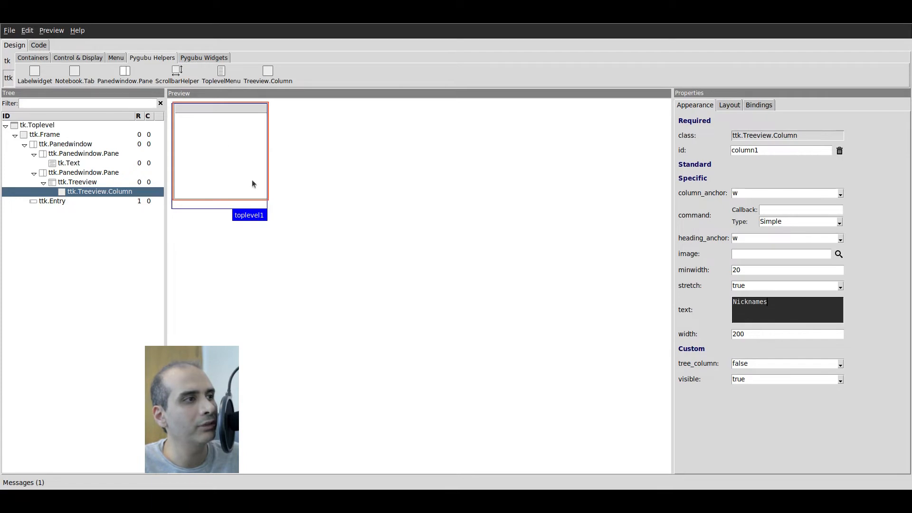
Set the Toplevel's geometry to 1024x768 after trying 800x600.
click(40, 127)
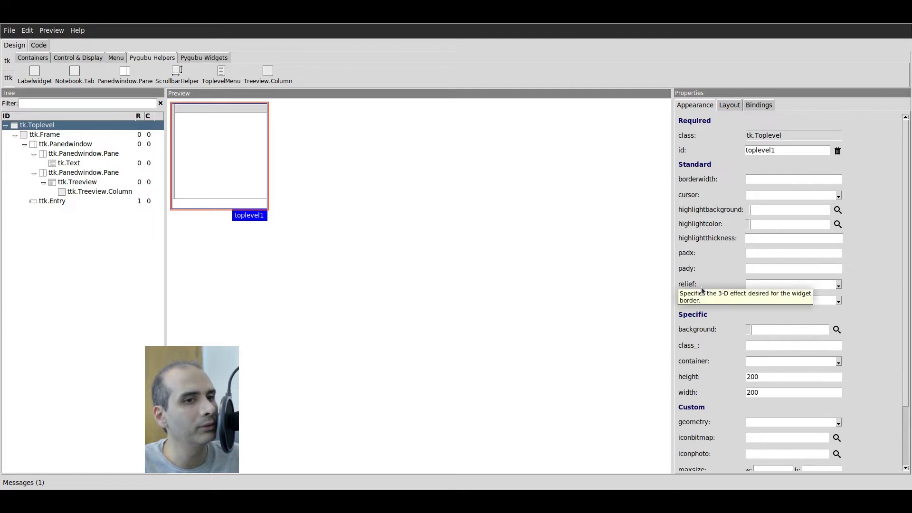
scroll(695, 379, down, 3)
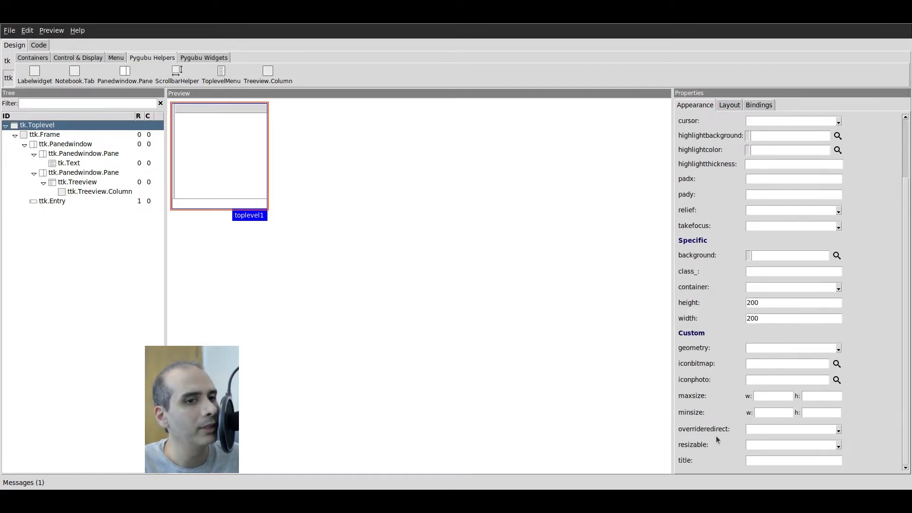
mouse_move(708, 349)
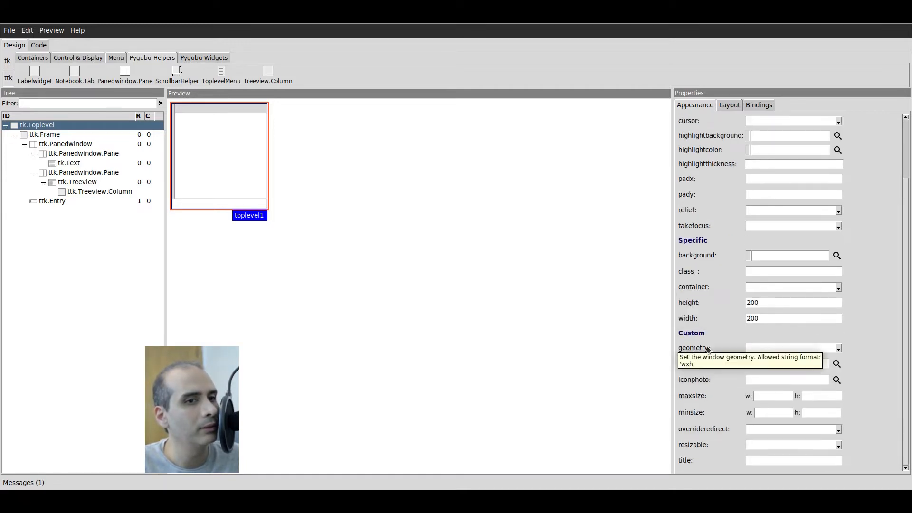
click(838, 349)
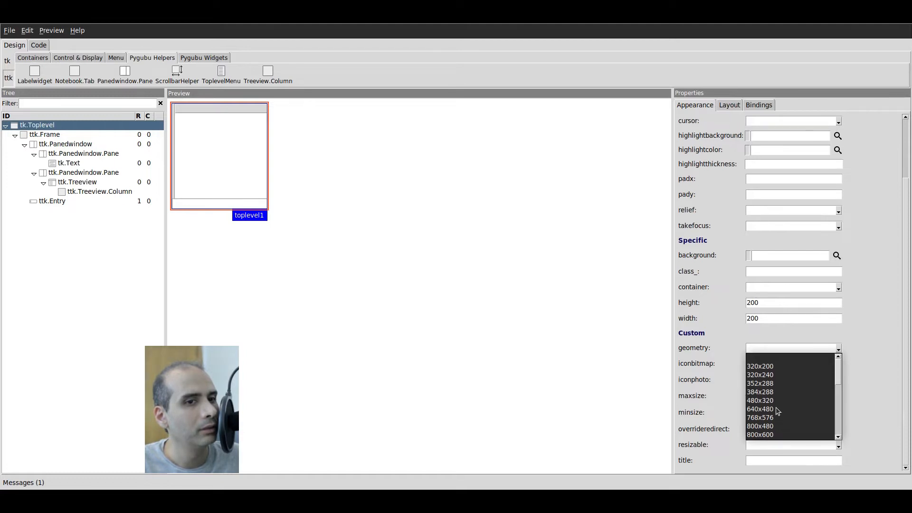
click(769, 435)
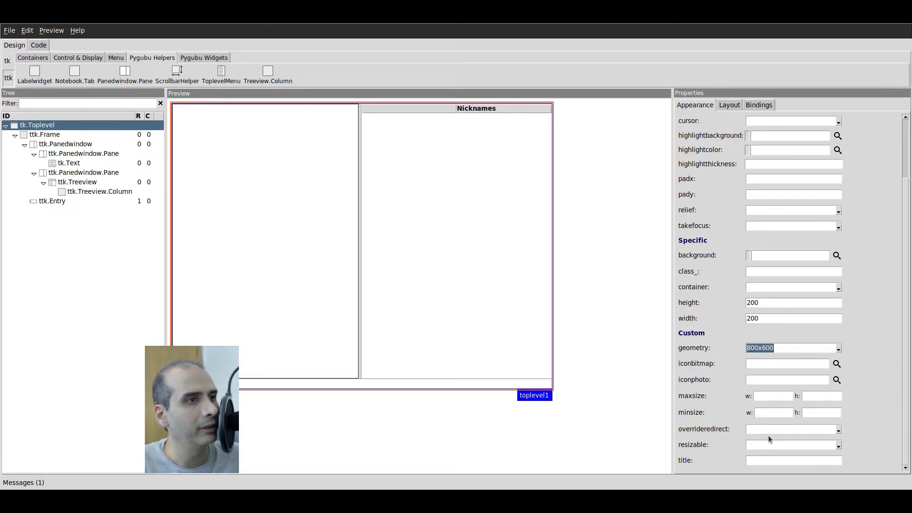
click(838, 349)
scroll(794, 415, down, 1)
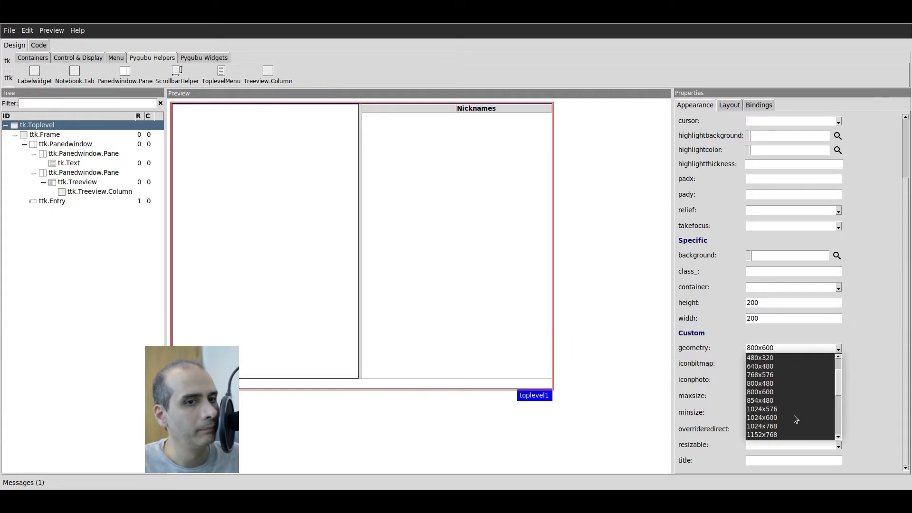
click(771, 426)
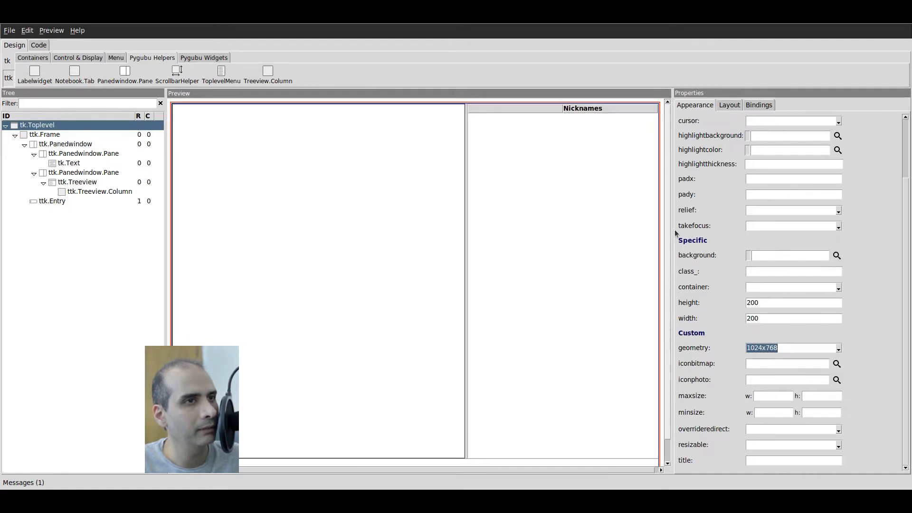
Make the Nicknames column the Treeview's tree column by setting tree_column to true.
click(593, 113)
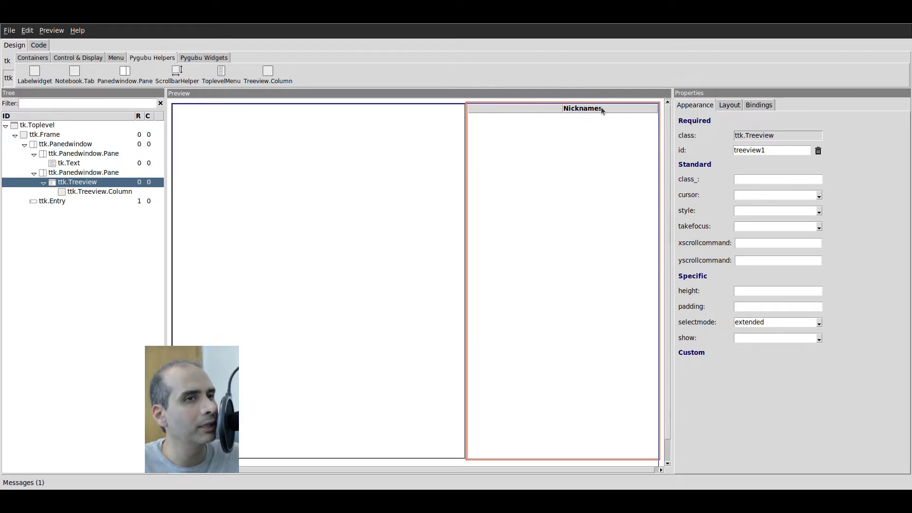
key(Down)
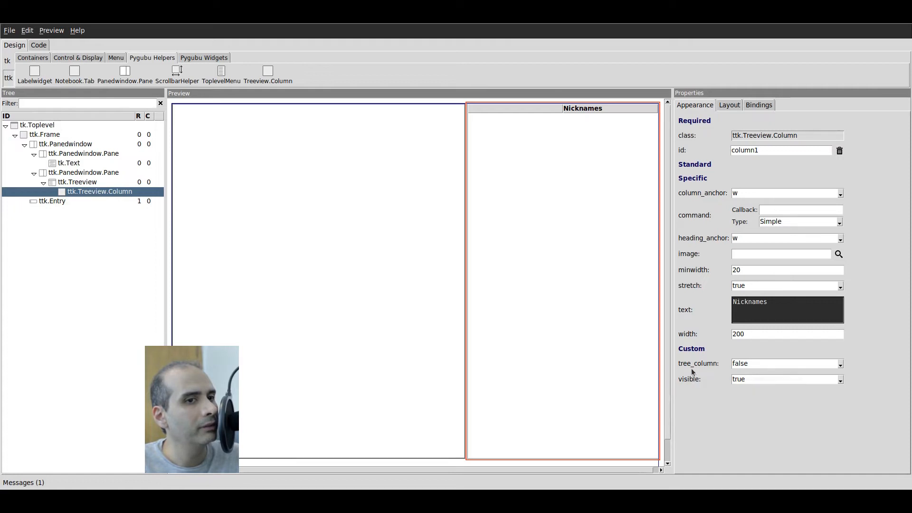
mouse_move(691, 368)
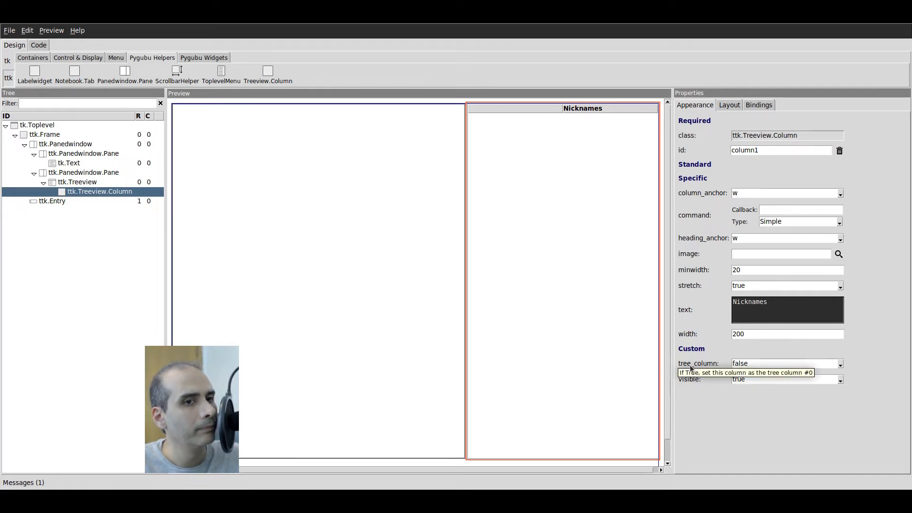
click(755, 365)
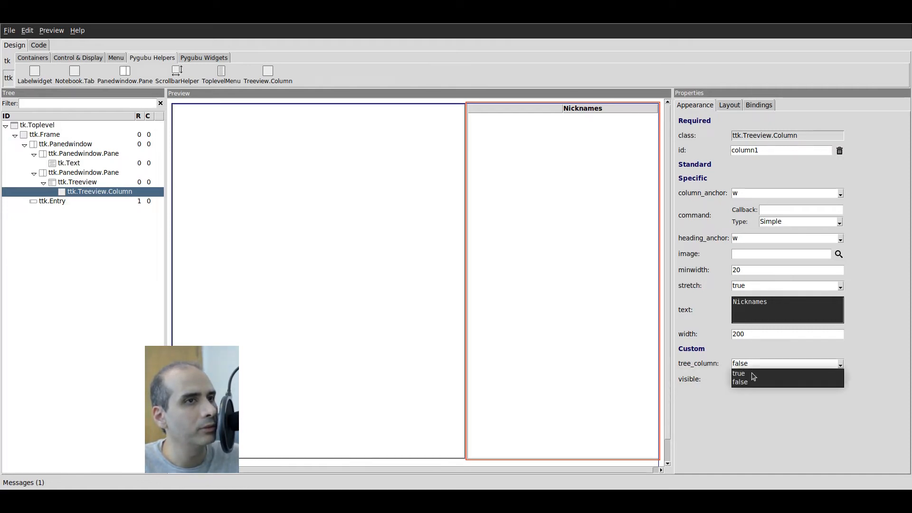
click(741, 374)
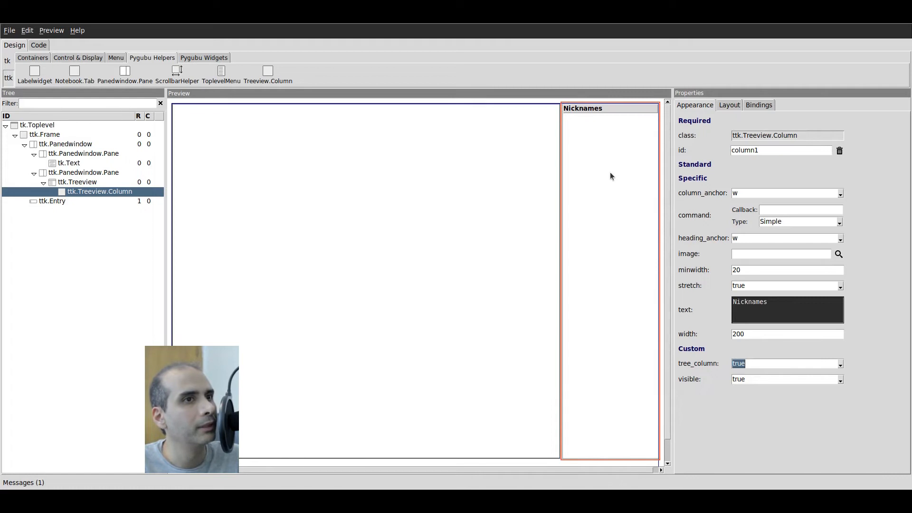
Preview the design in its own Toplevel window, resize that window and shift the divider to test the Nicknames pane.
click(55, 33)
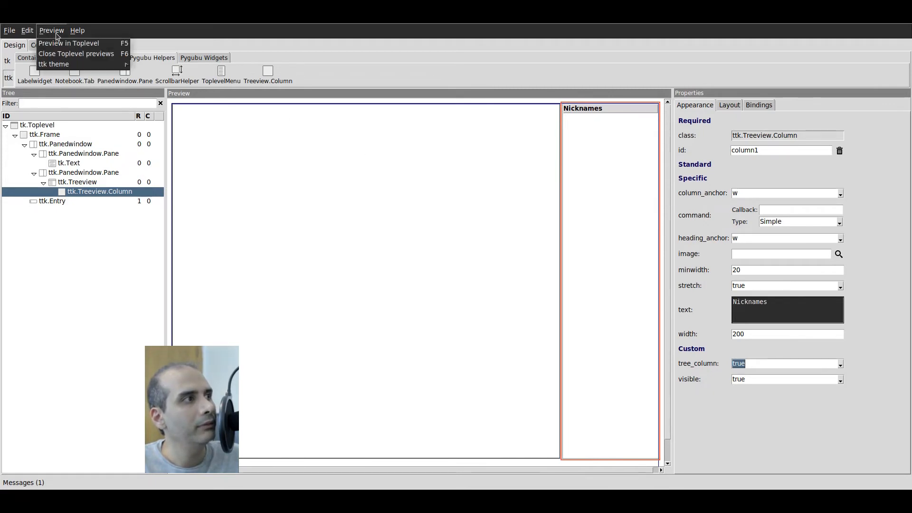
click(56, 43)
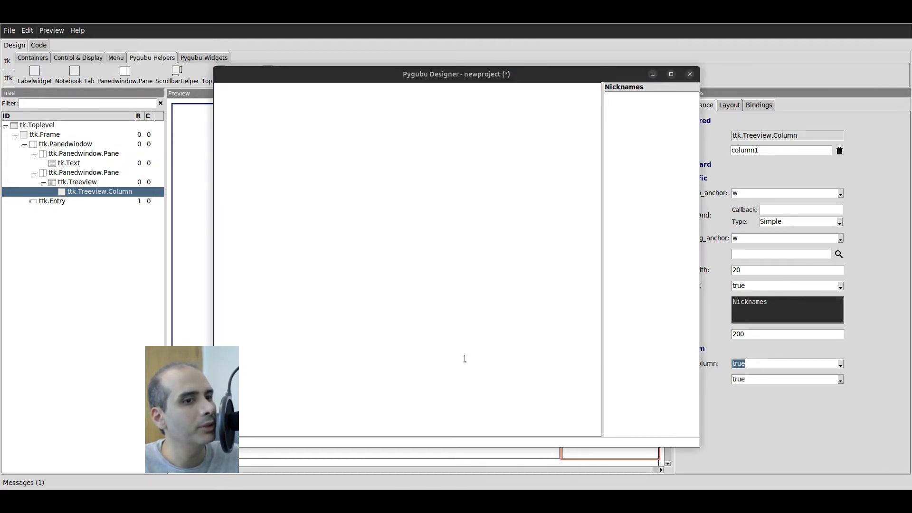
drag(700, 433, 818, 431)
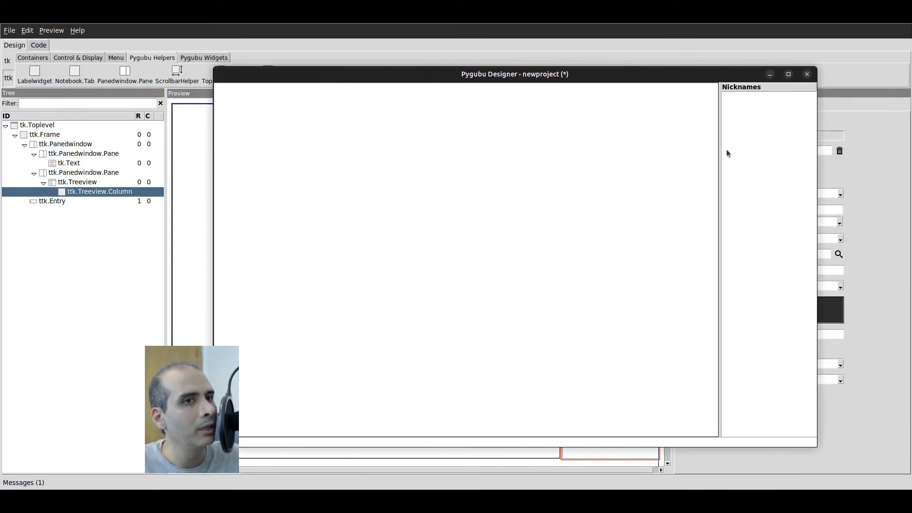
drag(721, 162, 731, 187)
drag(817, 410, 806, 410)
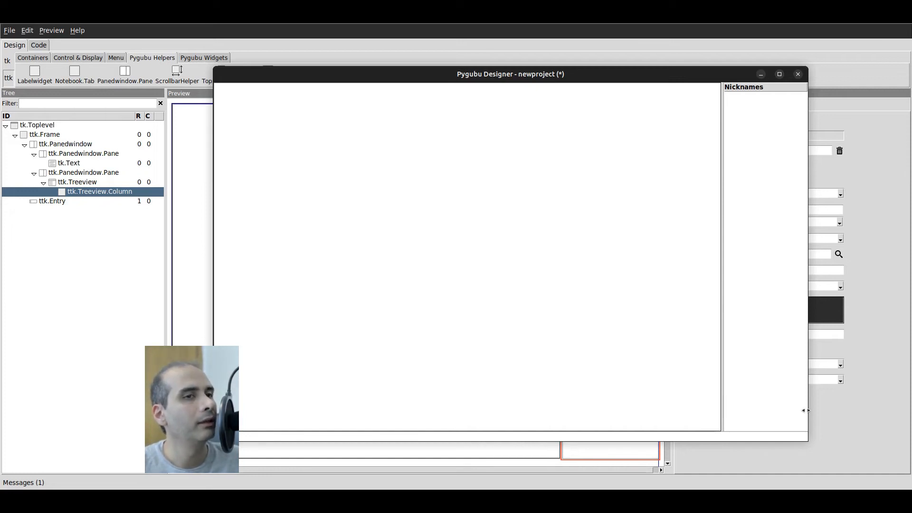
drag(809, 443, 751, 417)
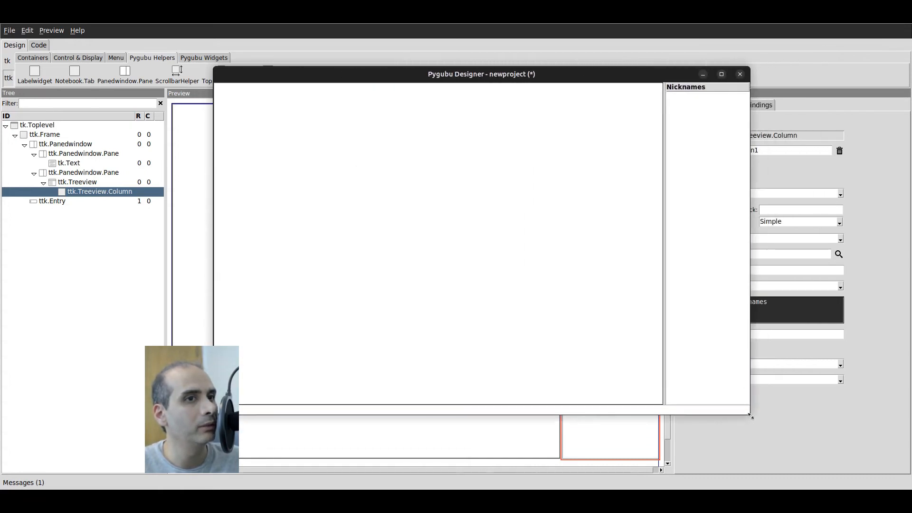
drag(663, 223, 597, 204)
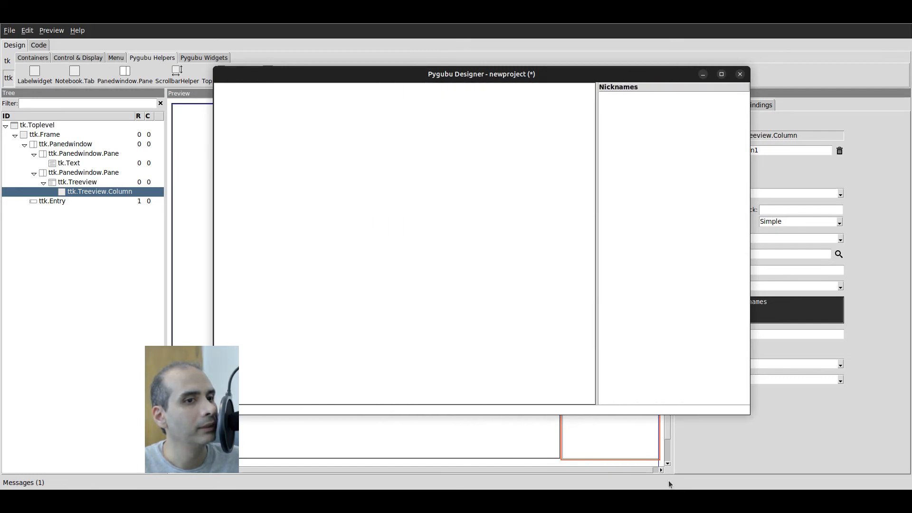